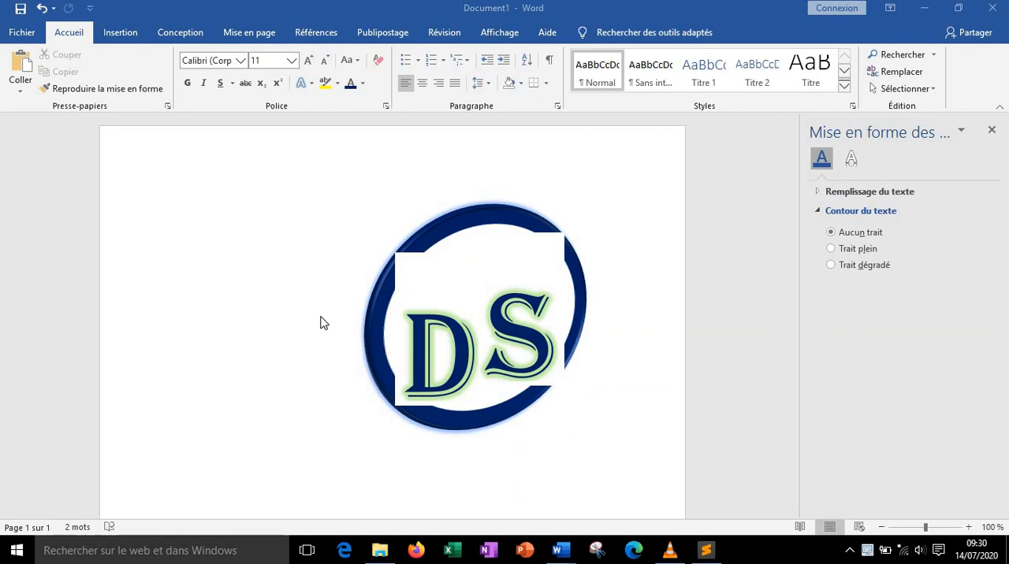
# Create a new blank document and maximize its window
pyautogui.click(21, 36)
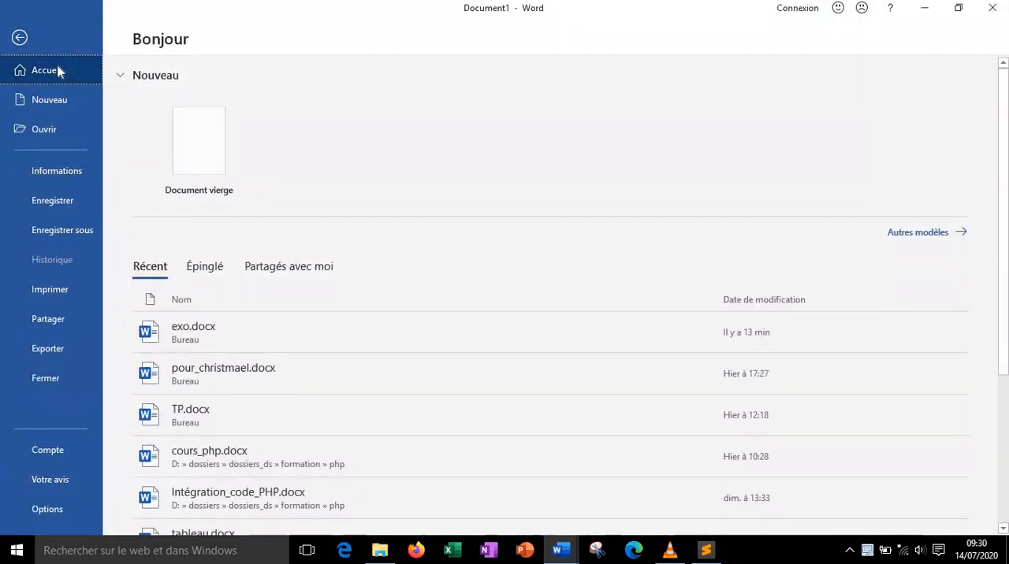
pyautogui.click(209, 155)
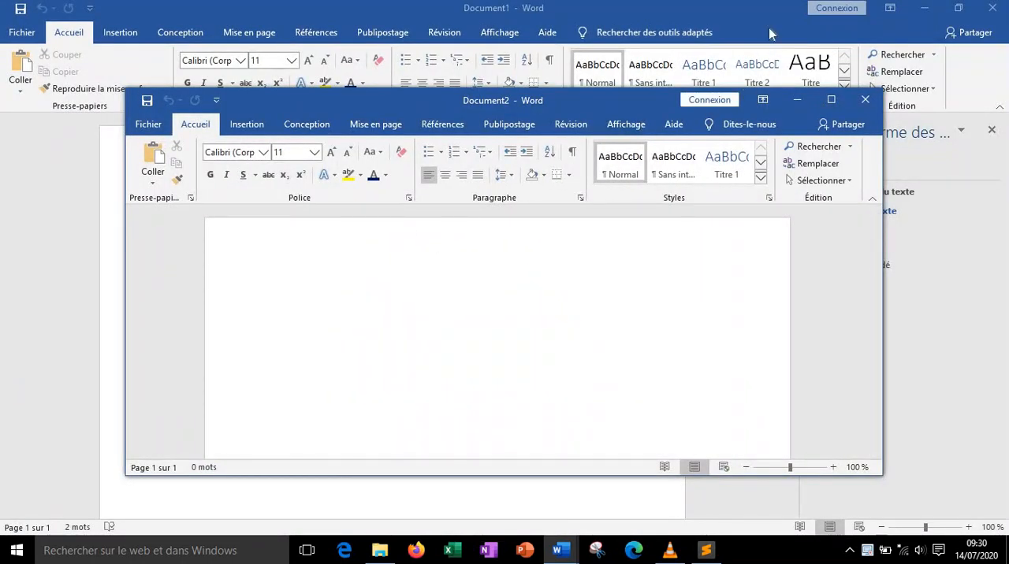
pyautogui.click(832, 102)
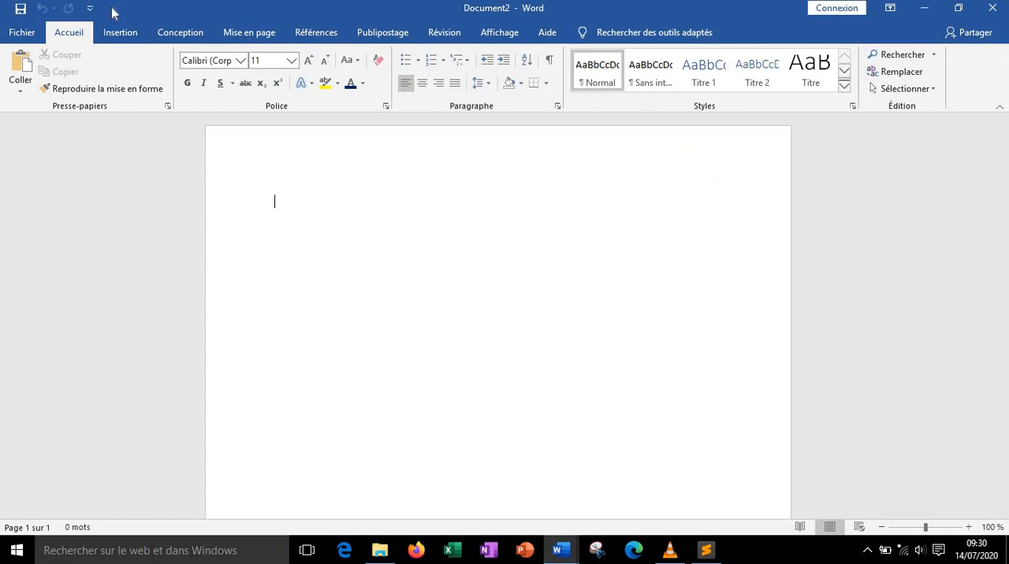
# Draw an ellipse about 13 cm wide on the page and stretch its height to about 8.8 cm
pyautogui.click(108, 39)
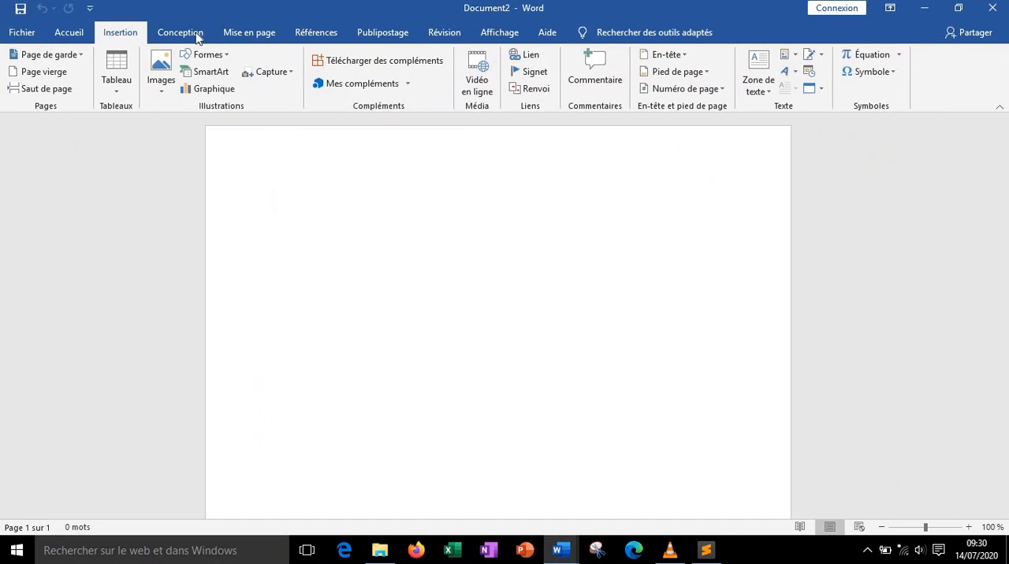
pyautogui.click(228, 57)
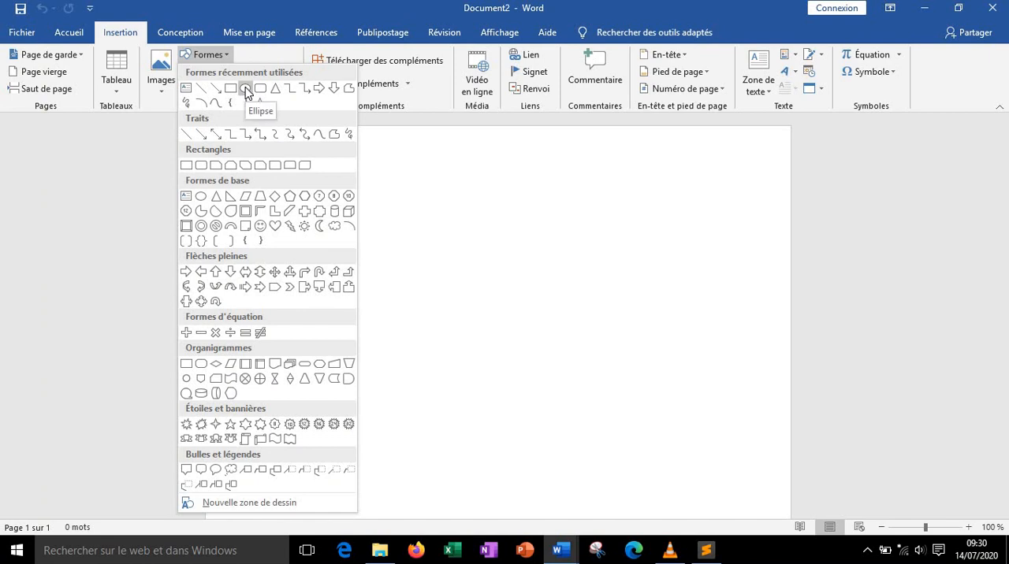
pyautogui.click(246, 90)
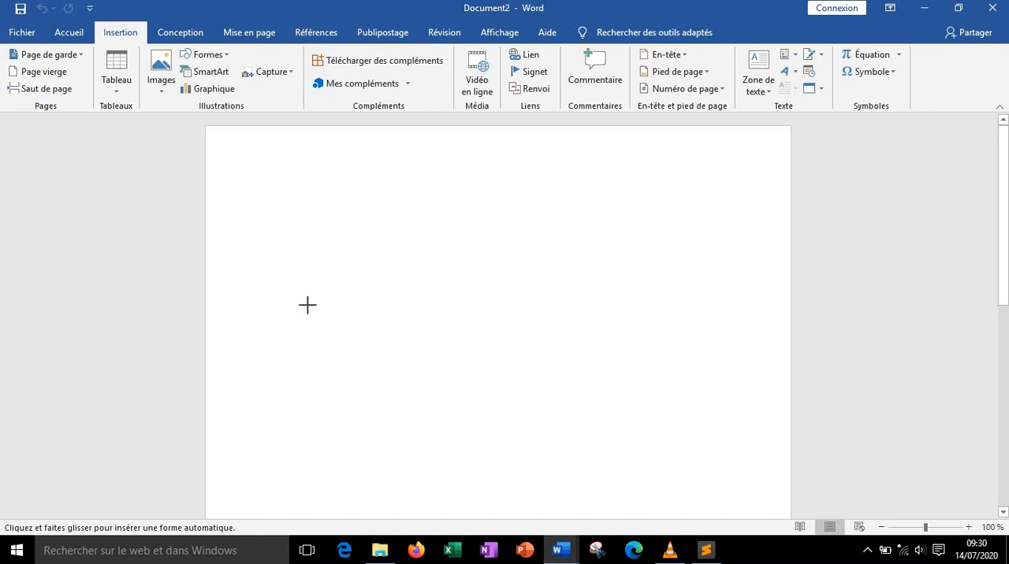
pyautogui.moveTo(305, 304); pyautogui.dragTo(670, 507)
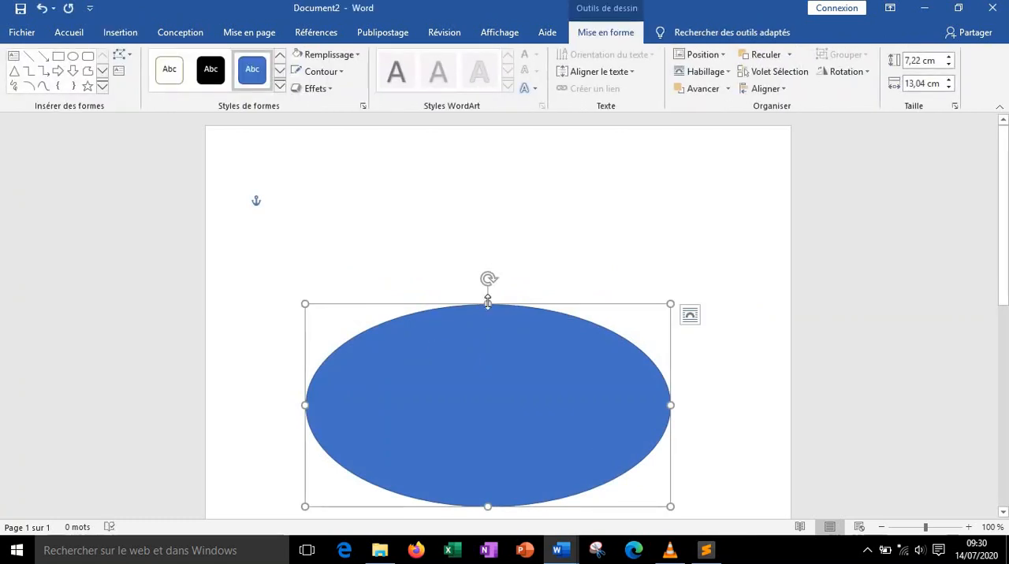
pyautogui.moveTo(487, 304); pyautogui.dragTo(488, 260)
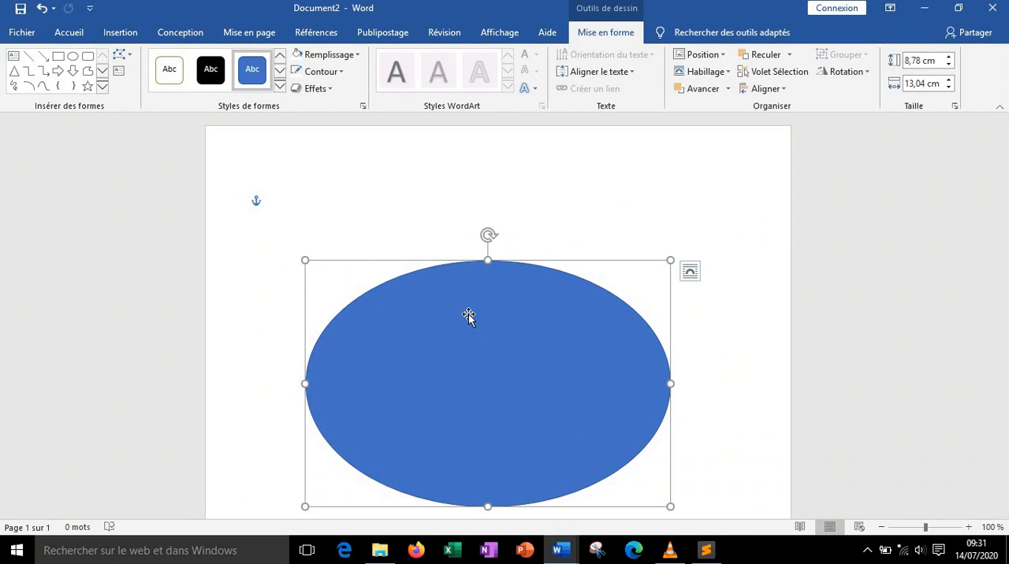
# Give the ellipse a white fill and a dark blue outline
pyautogui.click(357, 57)
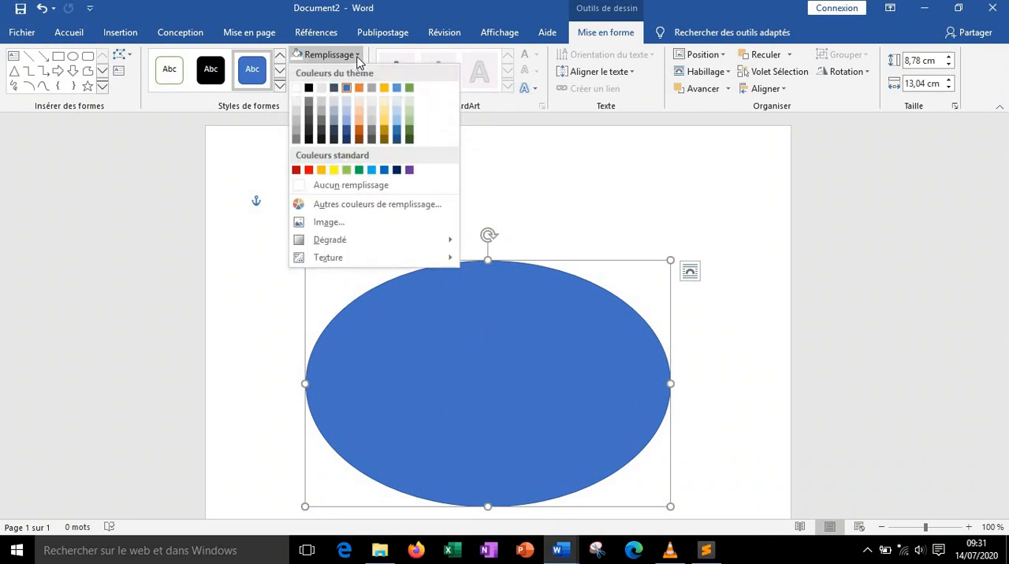
pyautogui.click(297, 88)
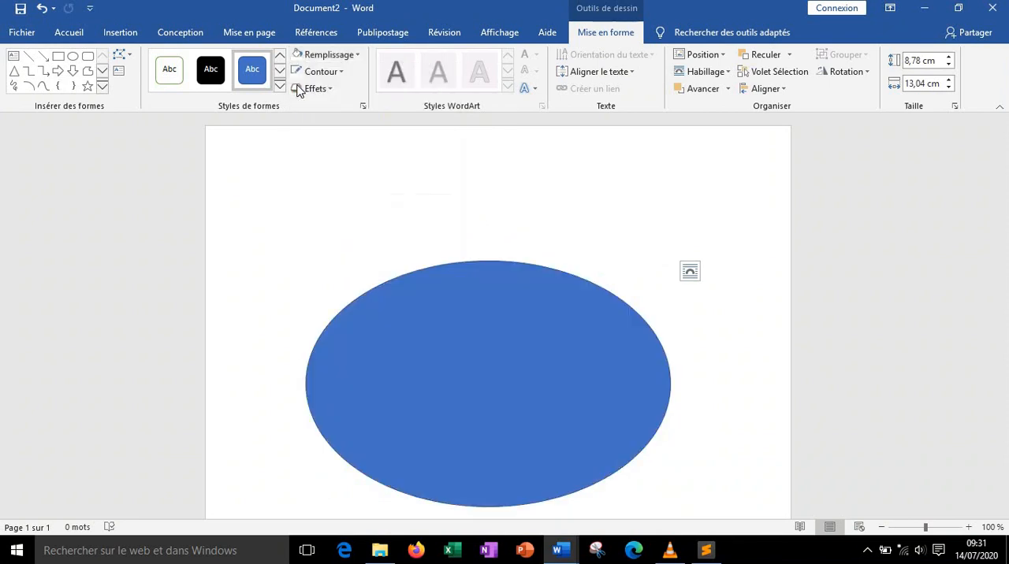
pyautogui.click(341, 72)
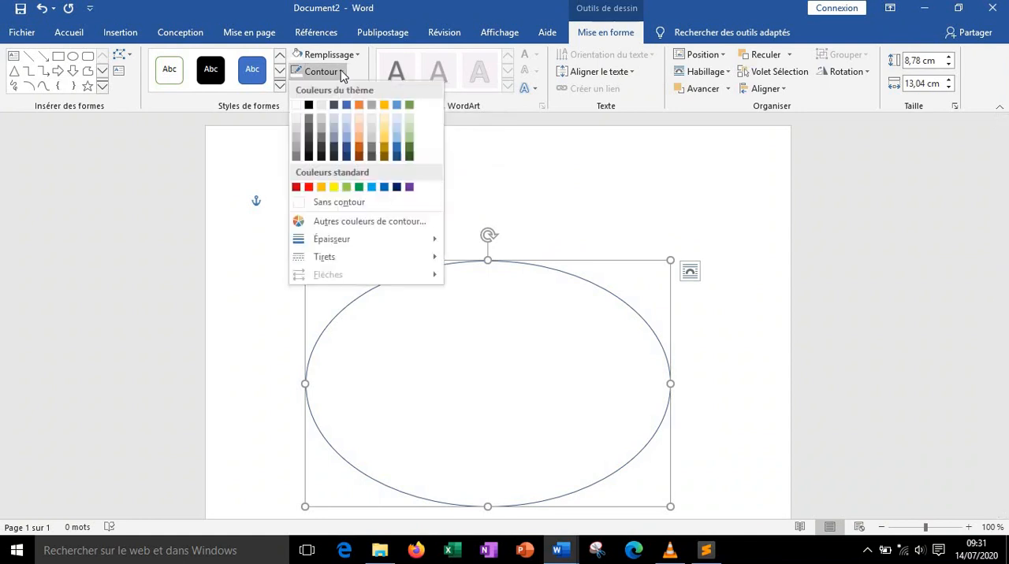
pyautogui.click(397, 187)
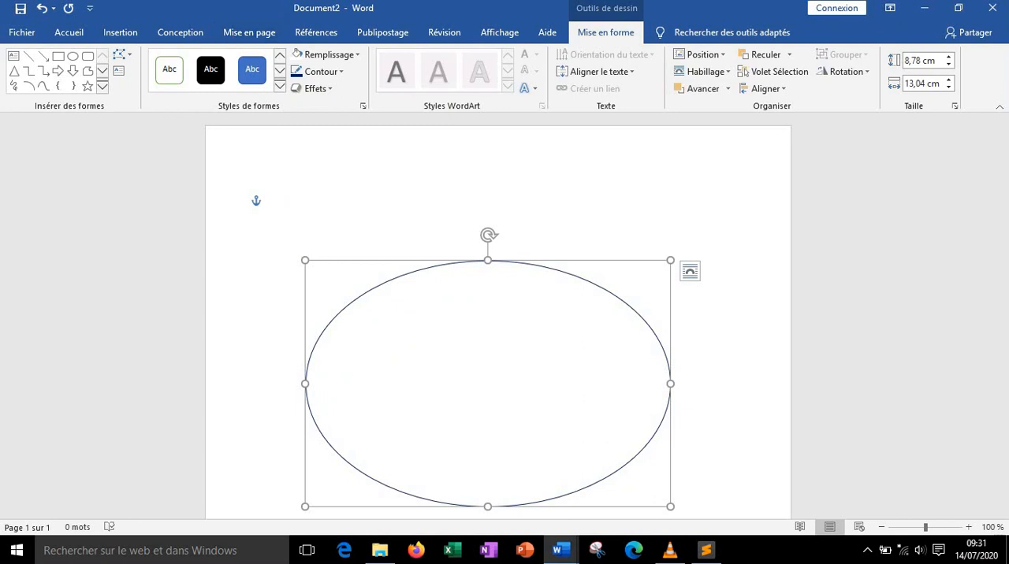
# Set the ellipse's outline width to 25 pt
pyautogui.click(341, 73)
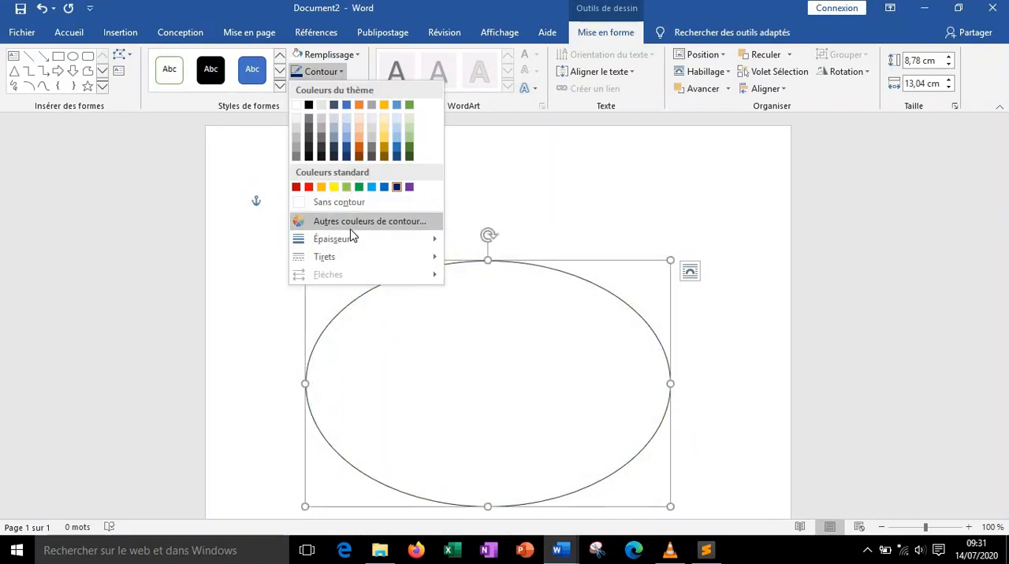
pyautogui.moveTo(350, 239)
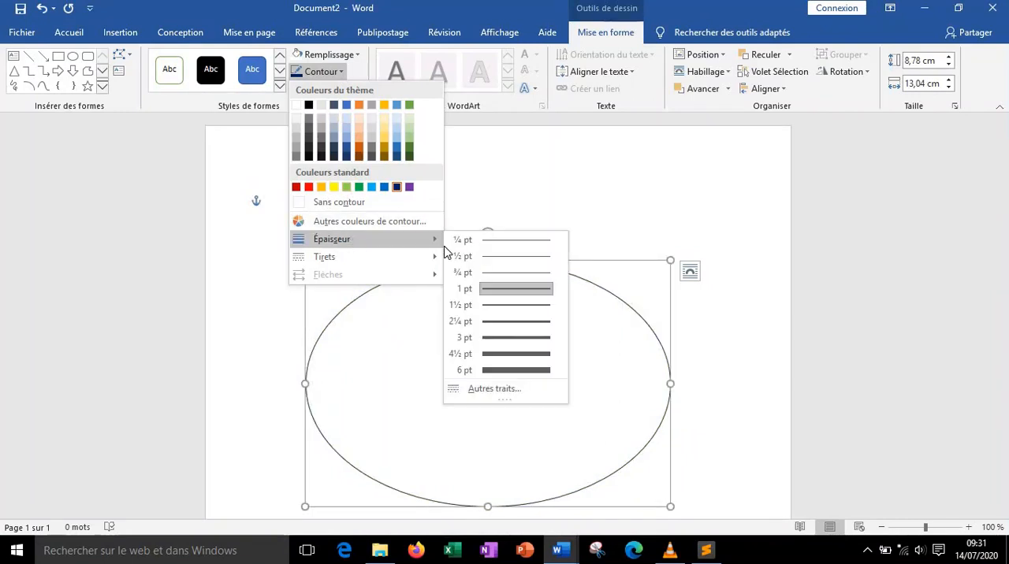
pyautogui.click(497, 389)
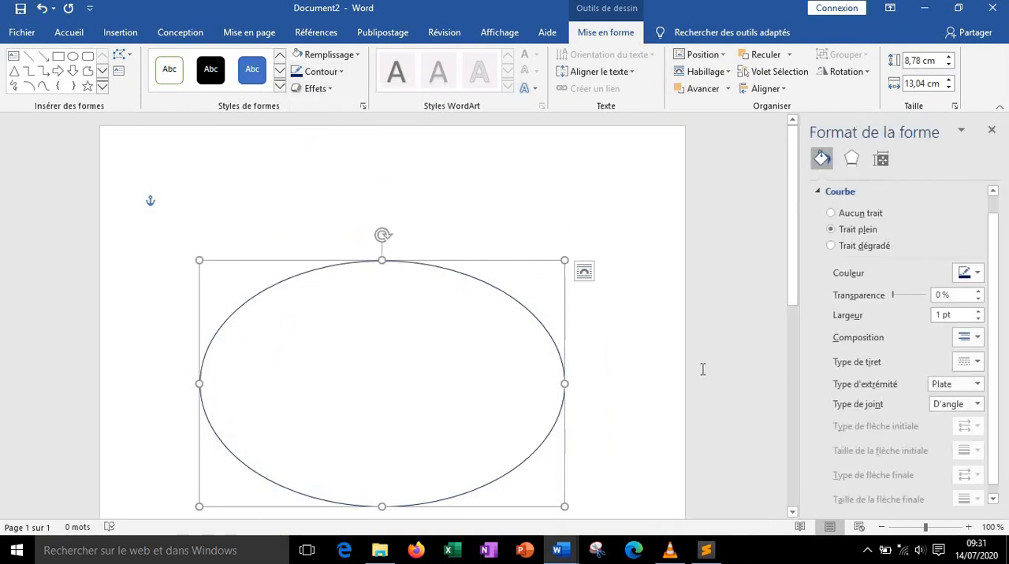
pyautogui.click(940, 315)
pyautogui.press('BackSpace')
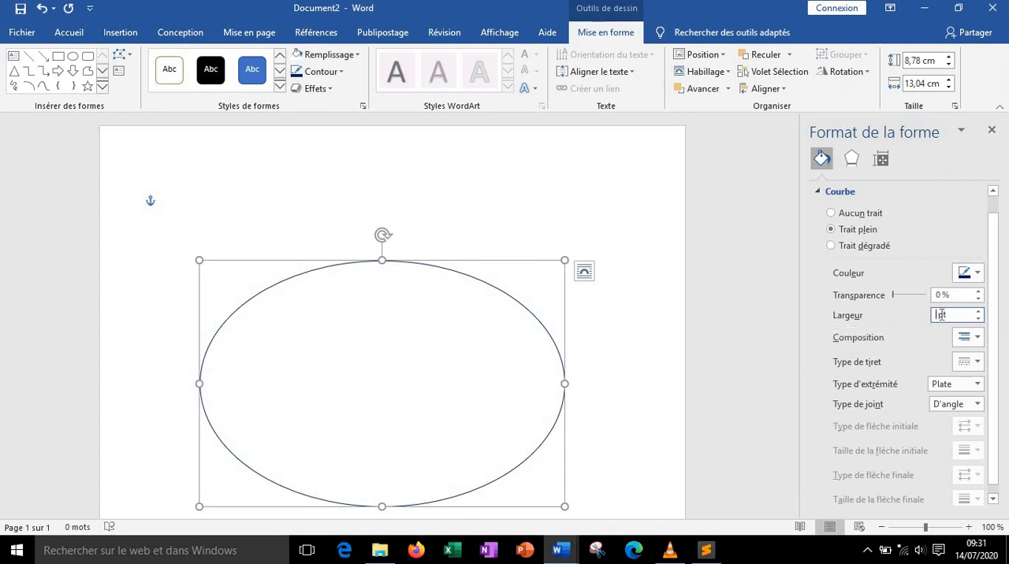
pyautogui.write('25')
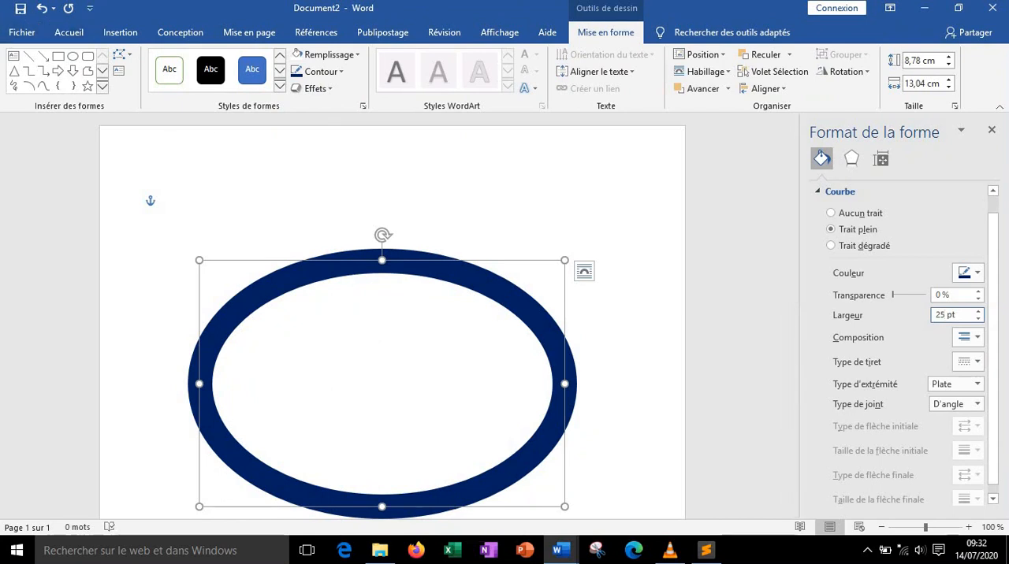
# Apply a blue glow variation effect to the ellipse
pyautogui.click(331, 88)
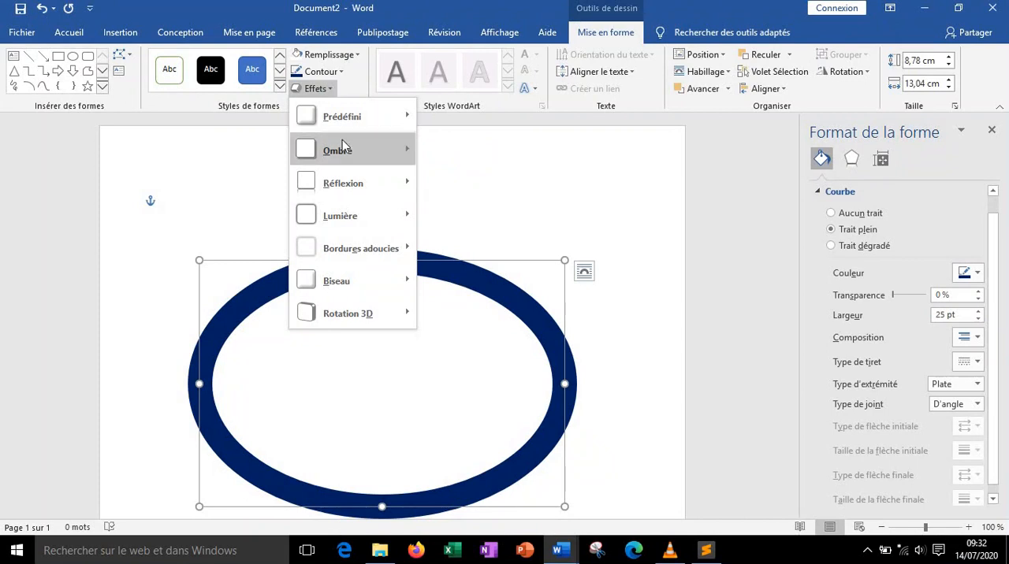
pyautogui.moveTo(355, 231)
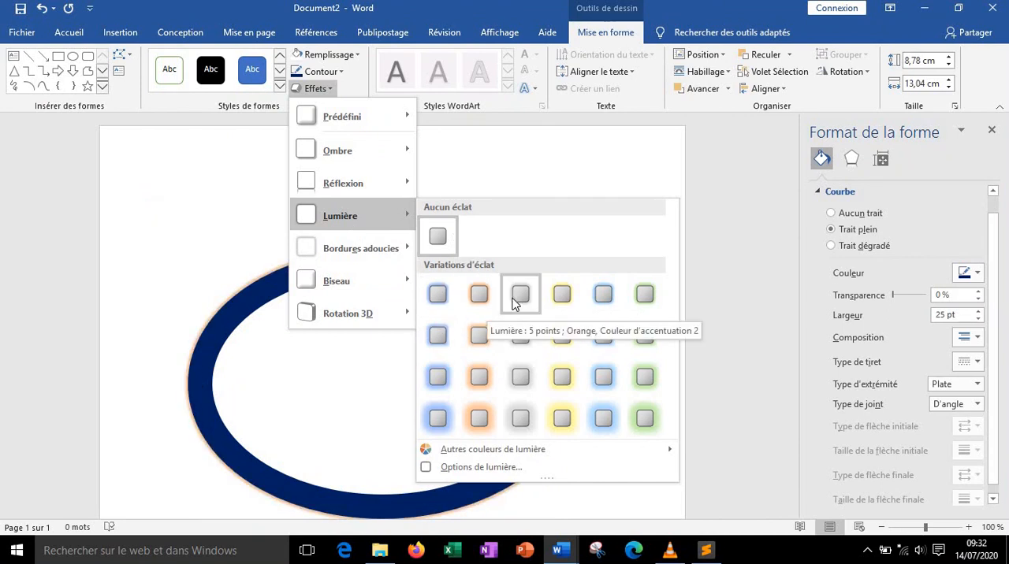
pyautogui.click(425, 379)
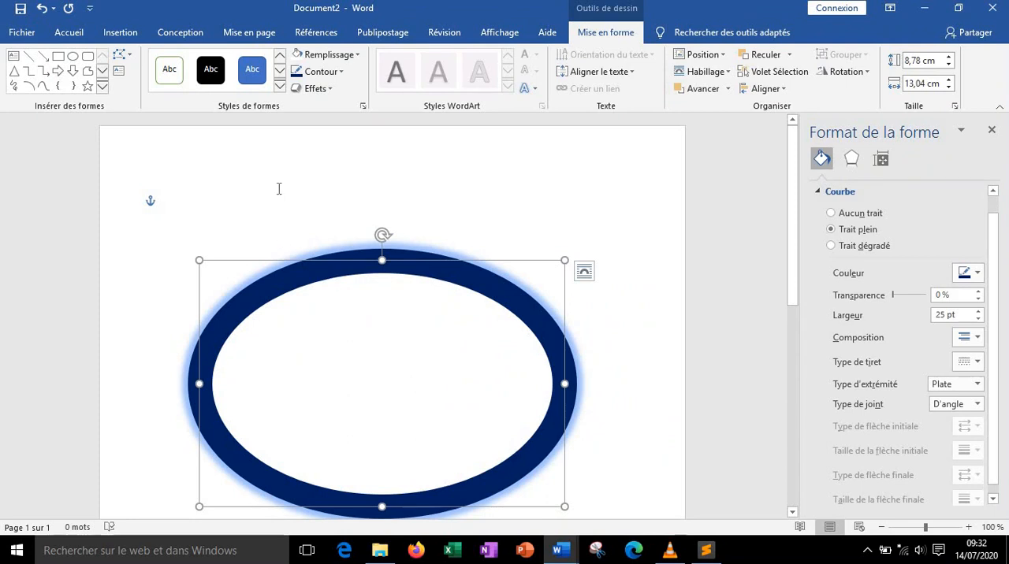
# Apply a bevel effect to the ellipse
pyautogui.click(329, 91)
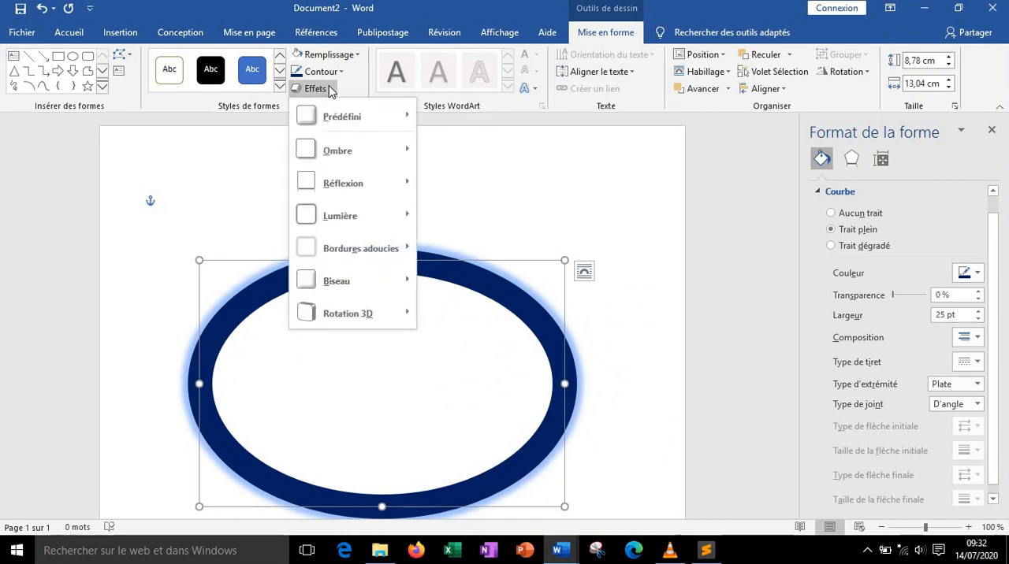
pyautogui.moveTo(361, 270)
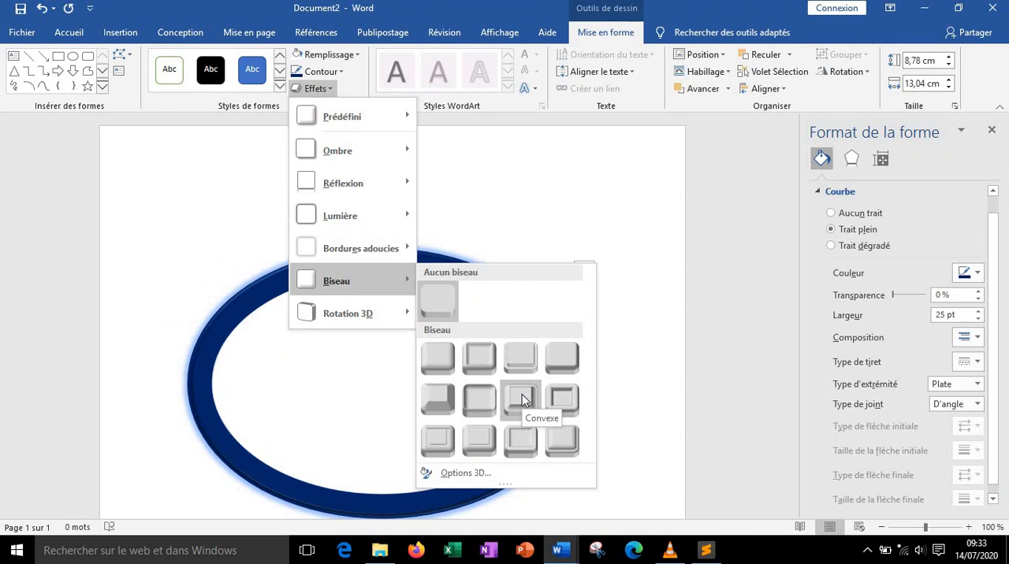
pyautogui.click(471, 360)
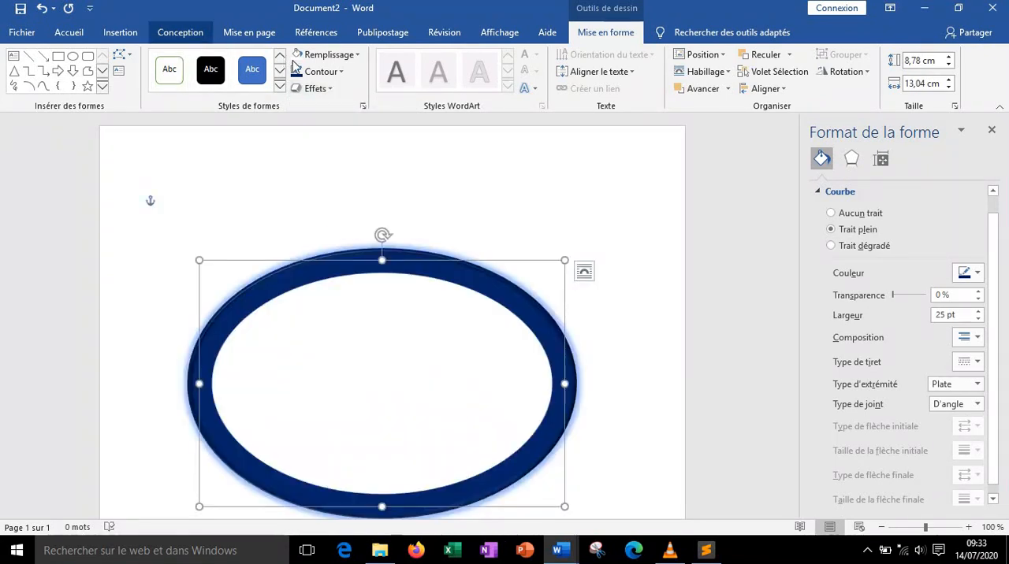
# Apply the 'Perspective : avec contraste à droite' 3D rotation to the ellipse
pyautogui.click(329, 91)
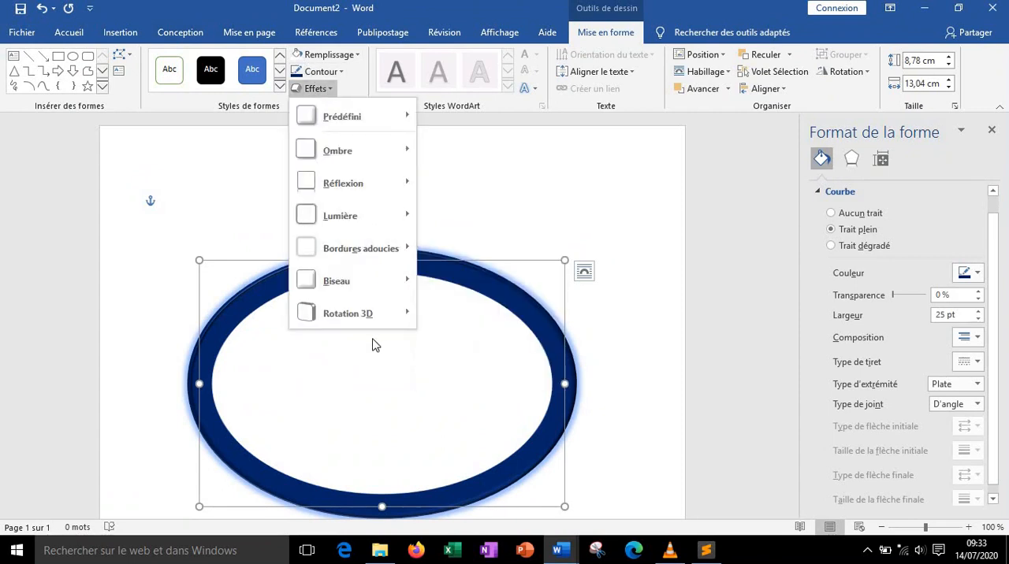
pyautogui.moveTo(377, 325)
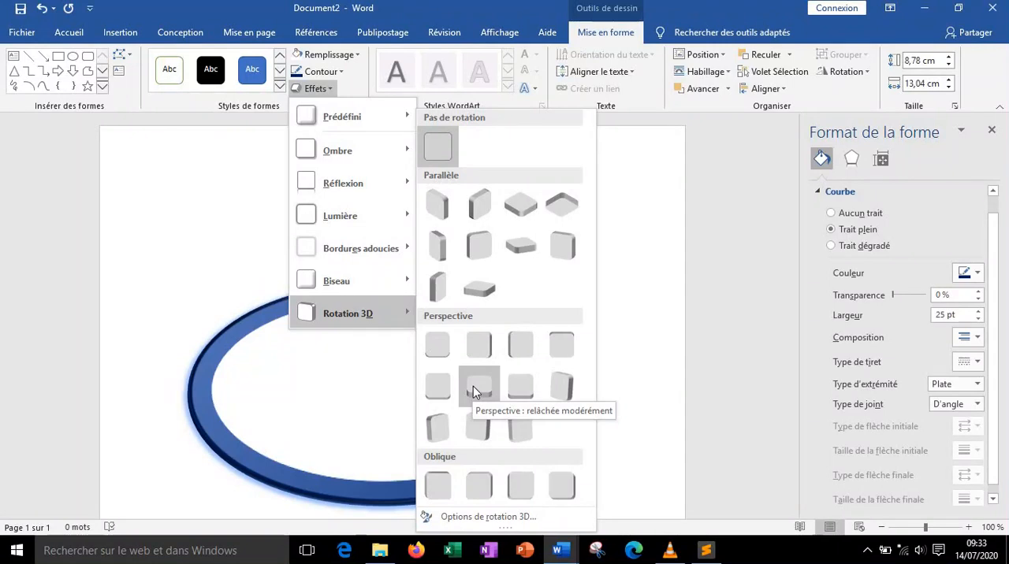
pyautogui.click(439, 427)
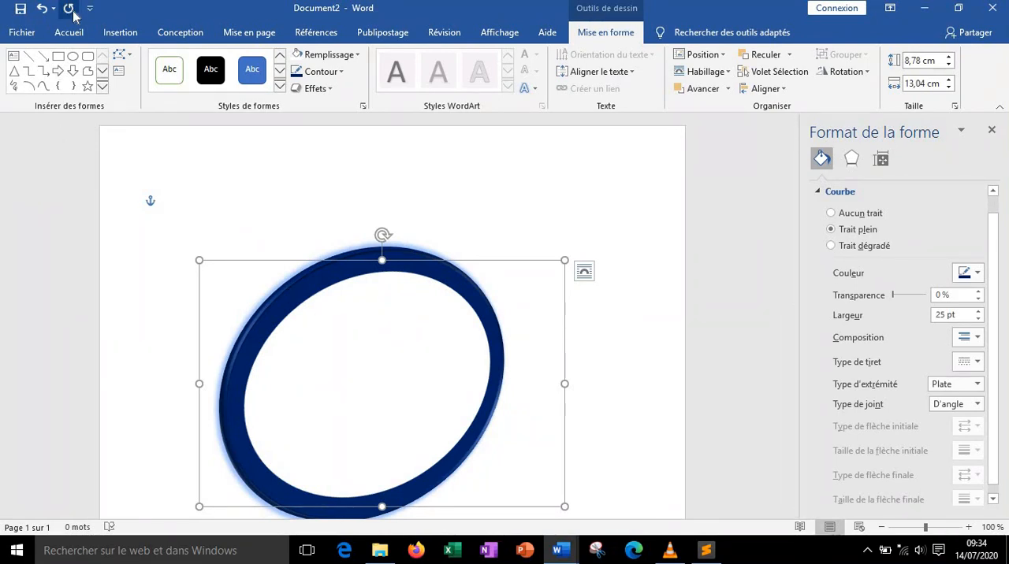
# Draw a rectangle inside the left part of the ring, about 3.8 cm wide and 6.6 cm tall
pyautogui.click(116, 37)
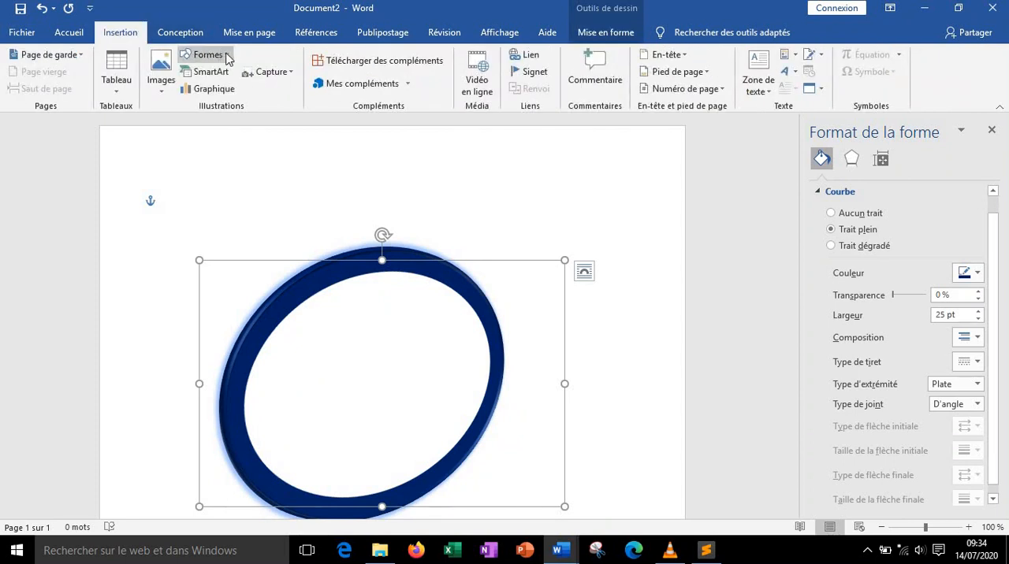
pyautogui.click(227, 58)
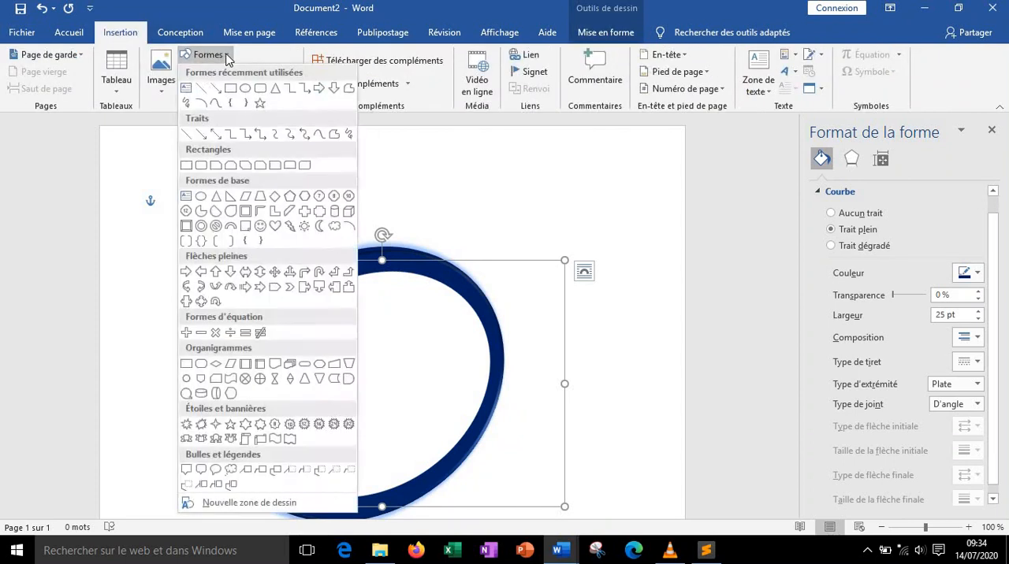
pyautogui.click(229, 87)
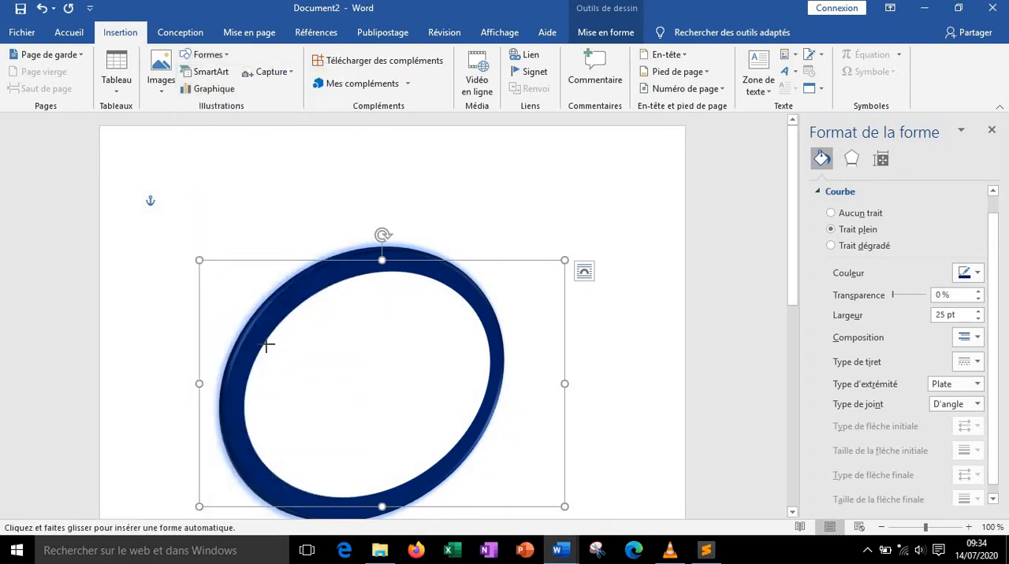
pyautogui.moveTo(265, 344); pyautogui.dragTo(373, 477)
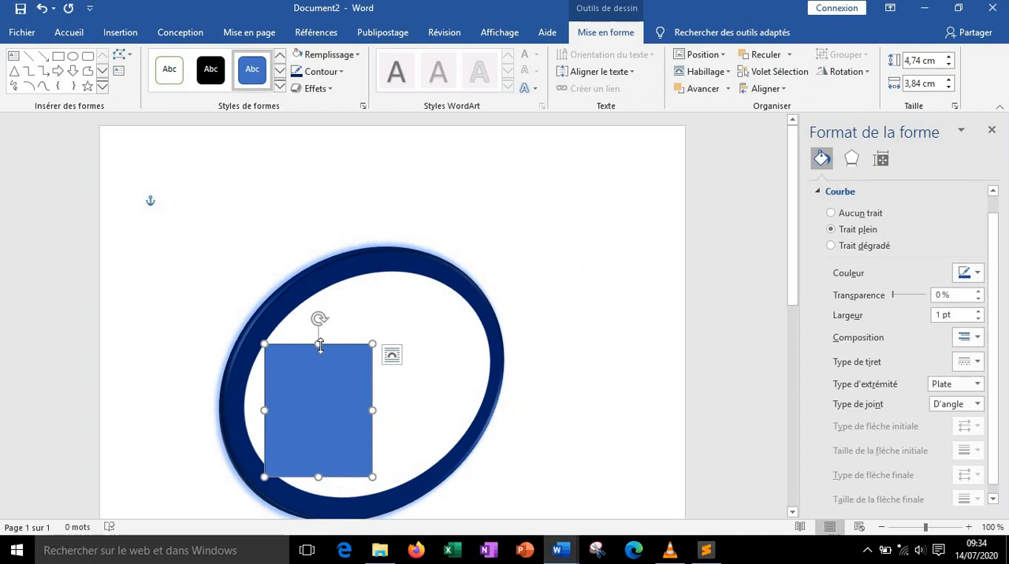
pyautogui.moveTo(320, 347); pyautogui.dragTo(319, 307)
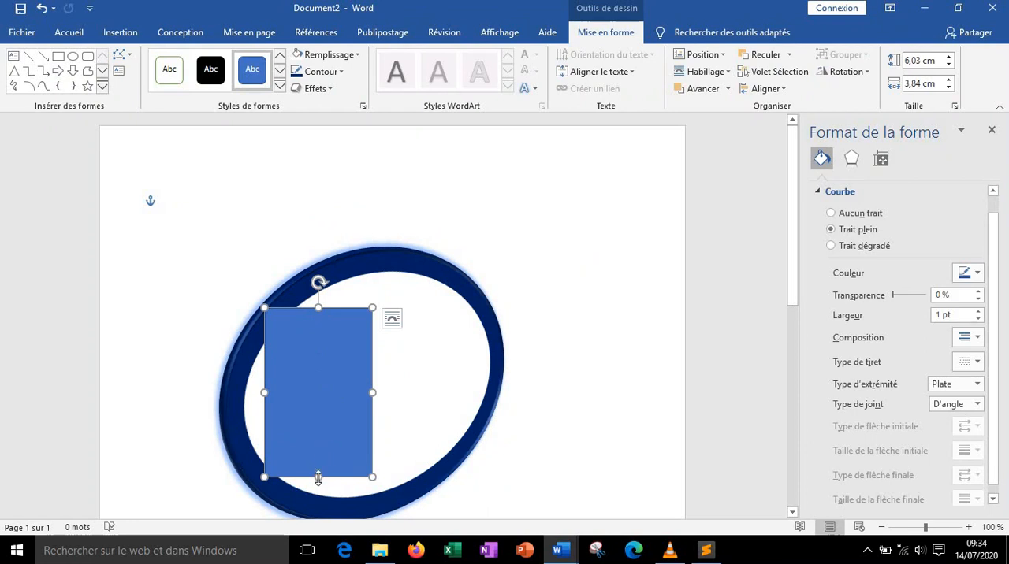
pyautogui.moveTo(318, 478); pyautogui.dragTo(318, 494)
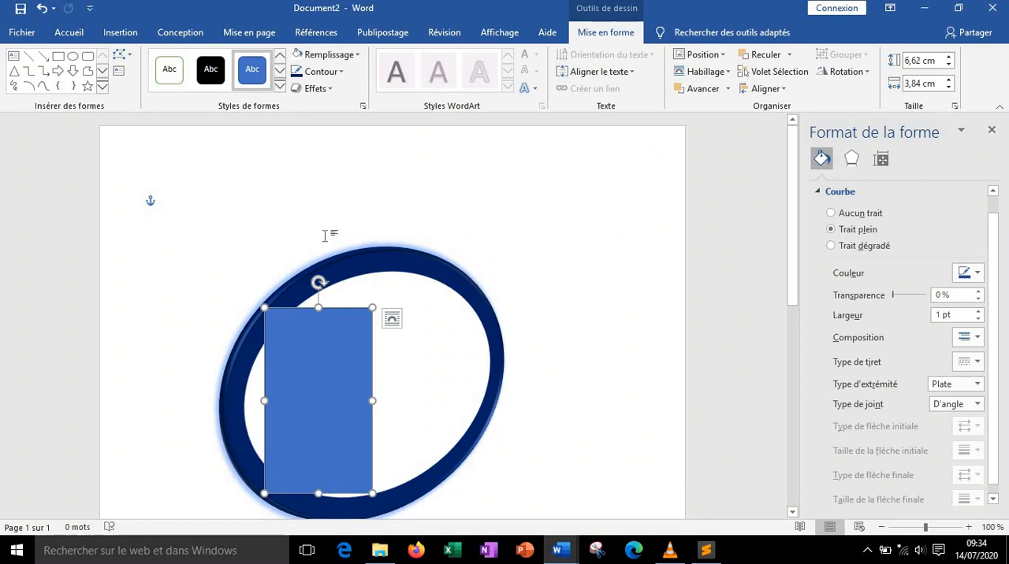
# Set the rectangle's fill and outline colours to white
pyautogui.click(357, 56)
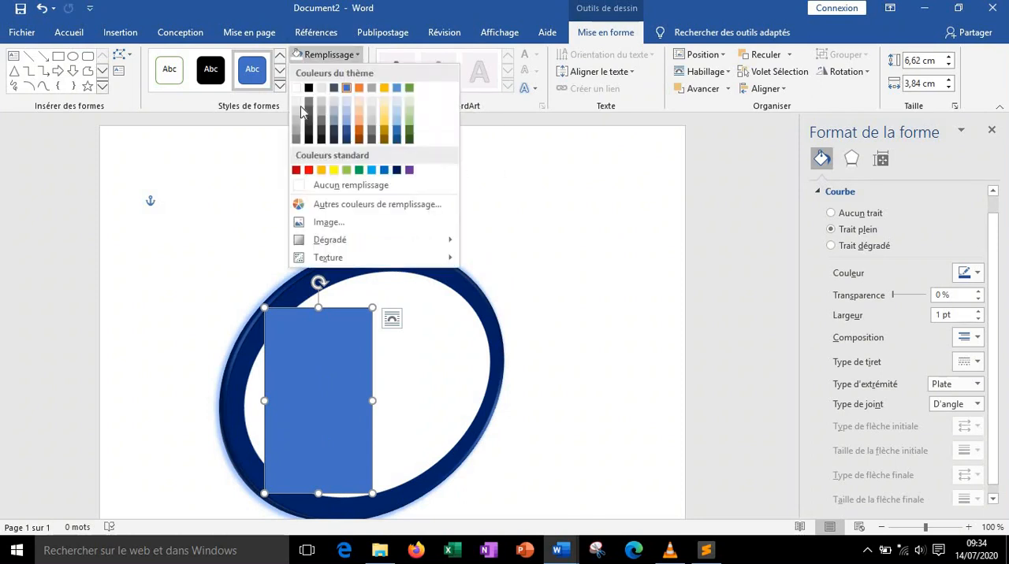
pyautogui.click(294, 60)
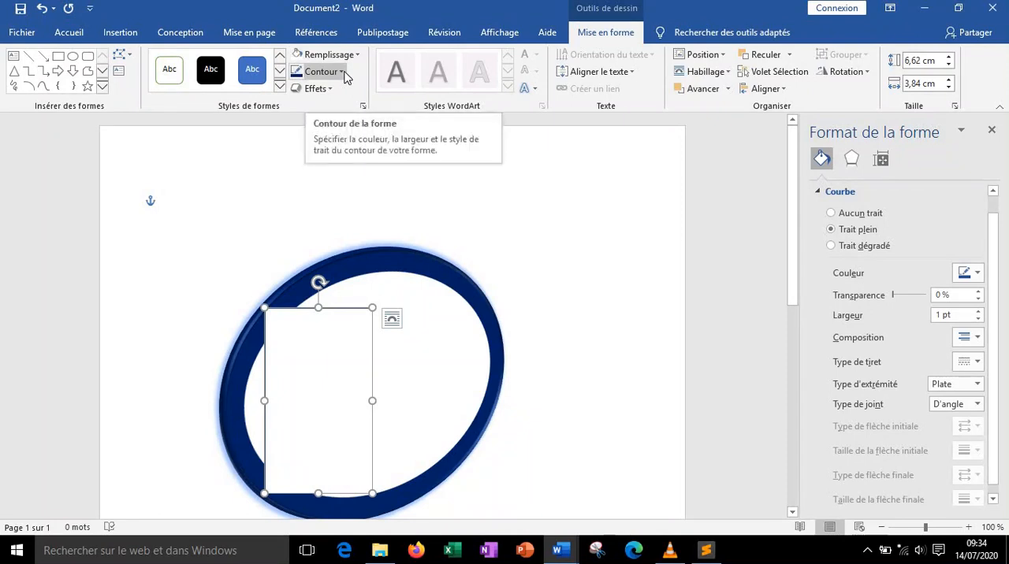
pyautogui.click(342, 71)
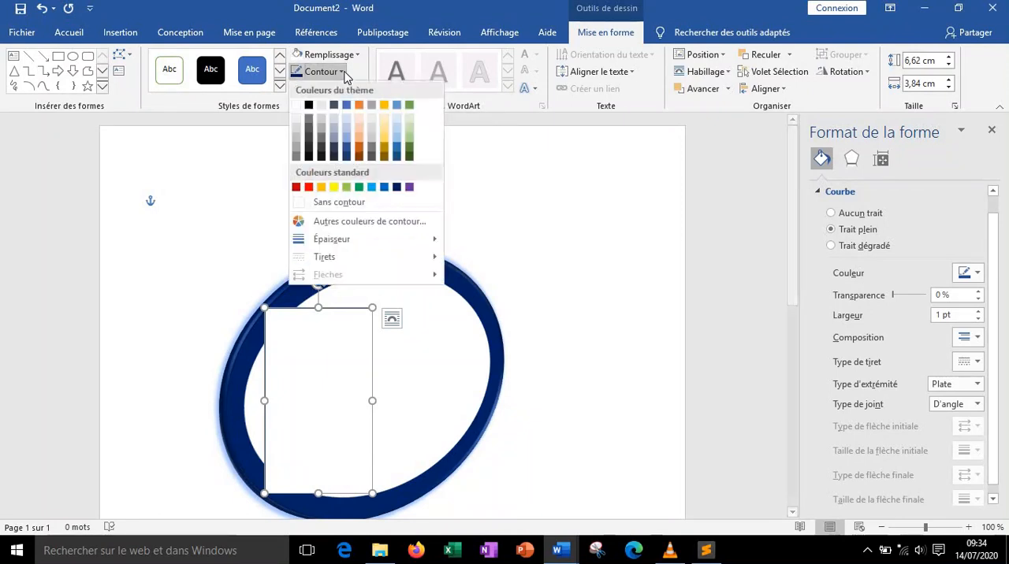
pyautogui.click(298, 106)
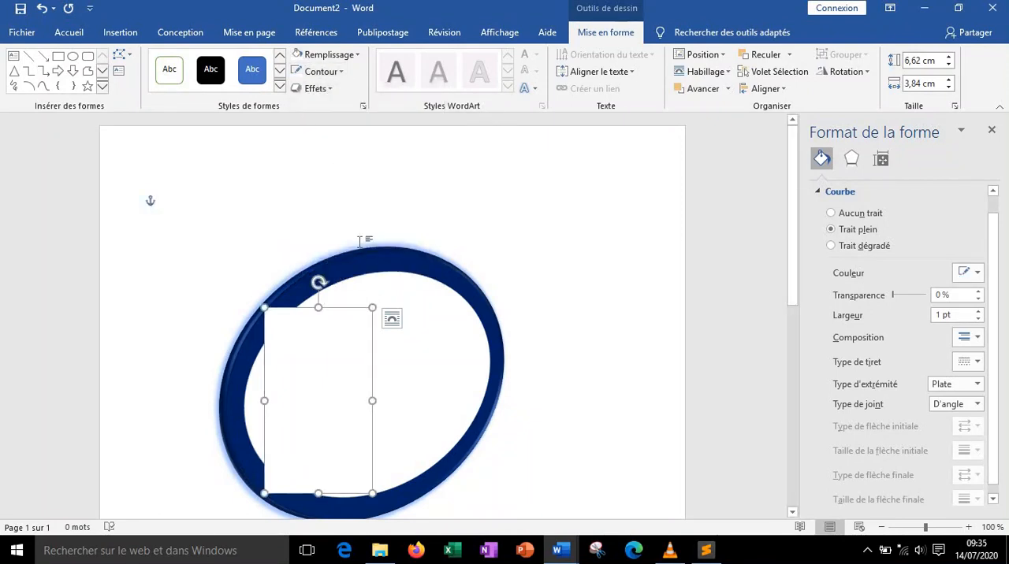
# Add the letter D as text inside the rectangle and select it
pyautogui.rightClick(318, 402)
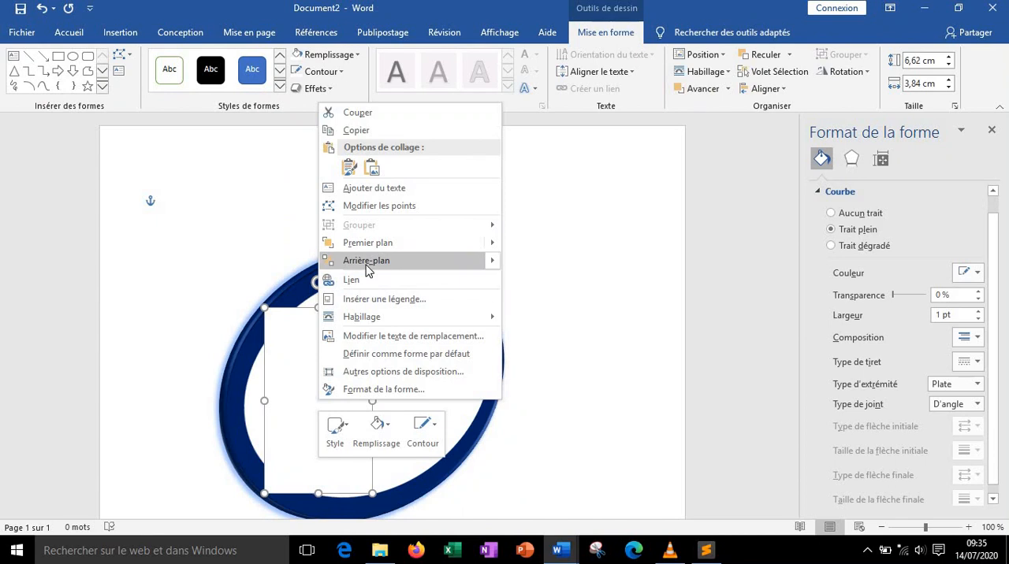
pyautogui.click(374, 188)
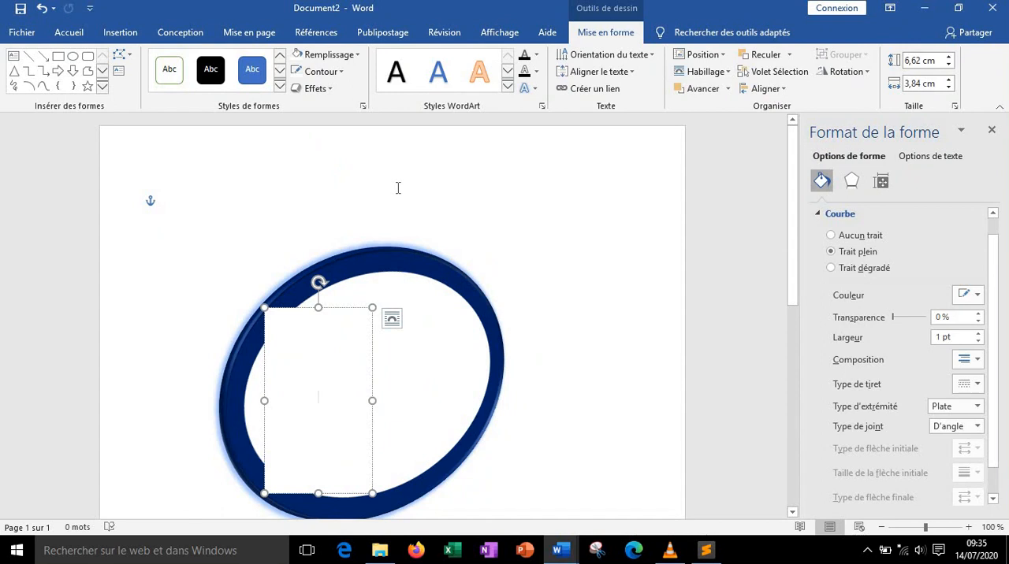
pyautogui.write('B')
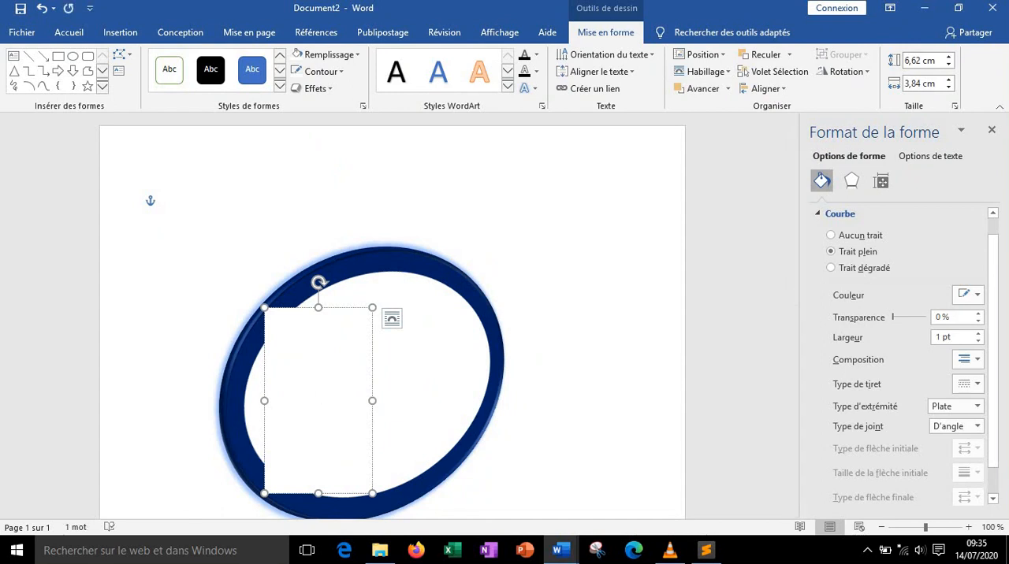
pyautogui.hotkey('ctrl', 'a')
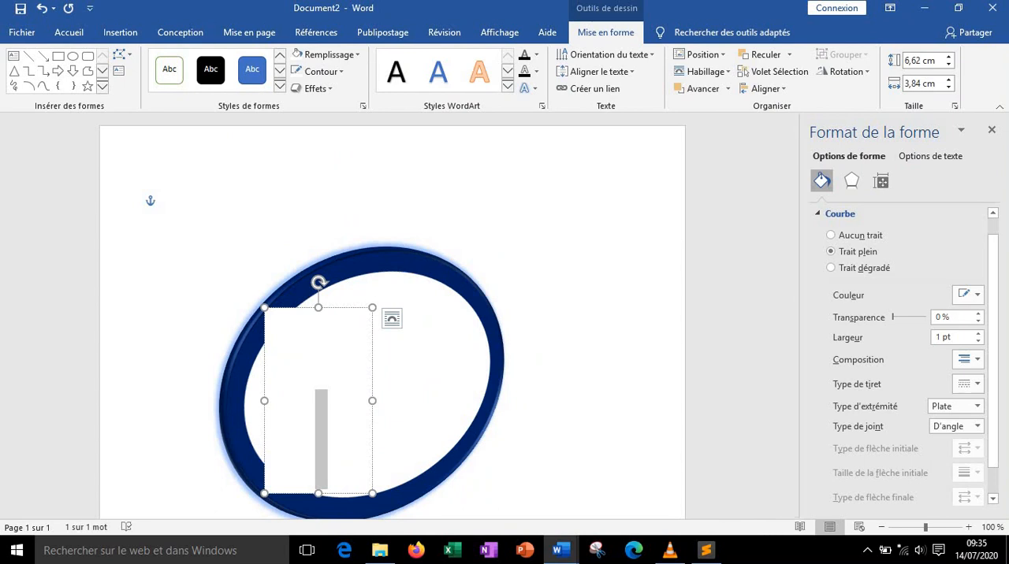
# Format the letter in Algerian font at size 125
pyautogui.click(69, 34)
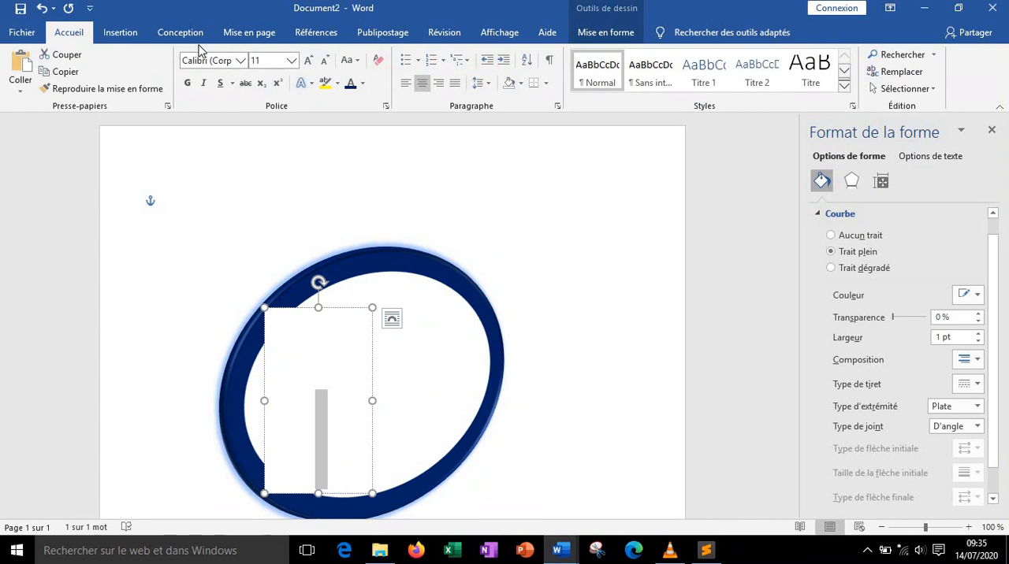
pyautogui.click(239, 61)
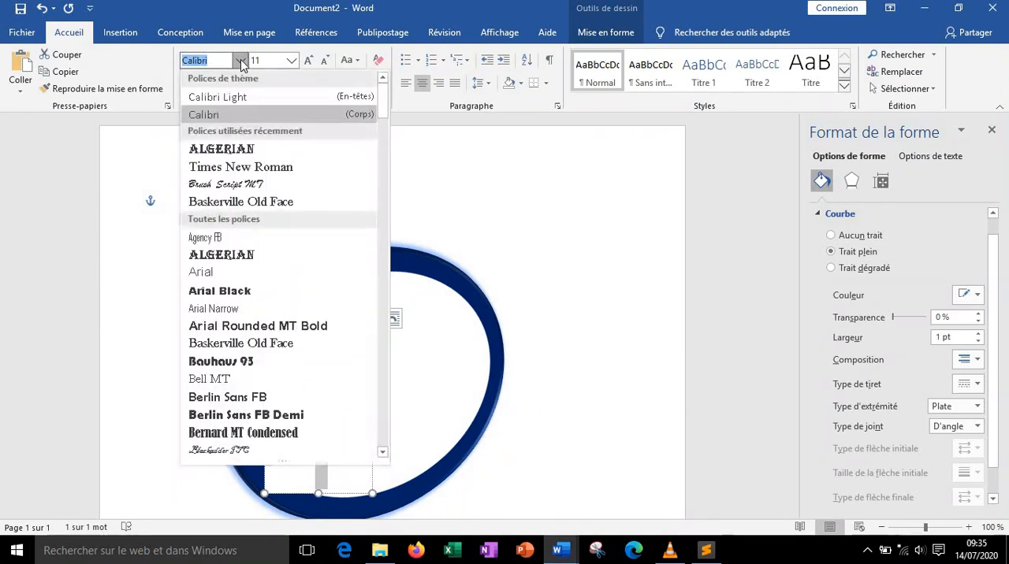
pyautogui.click(212, 150)
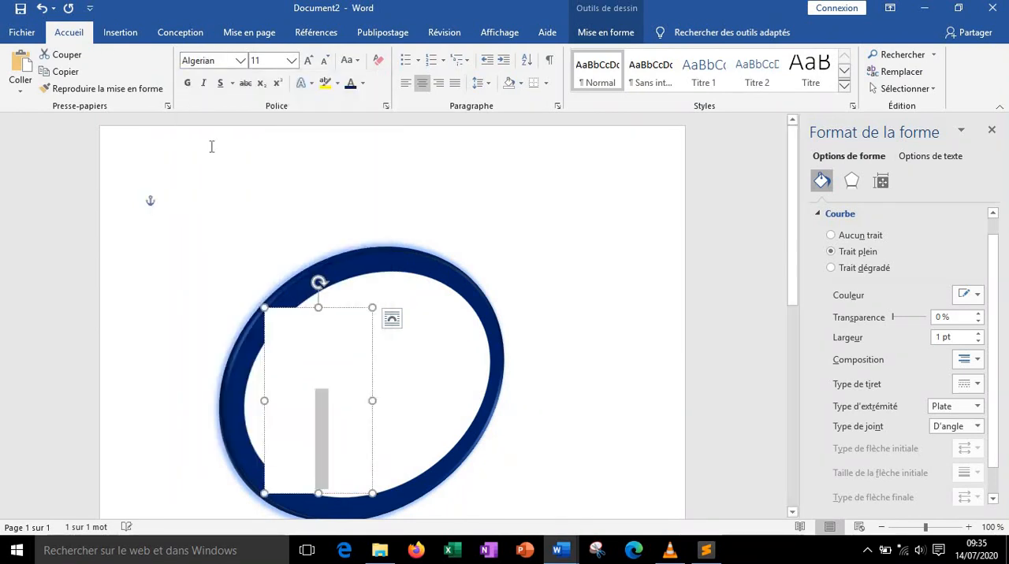
pyautogui.click(292, 61)
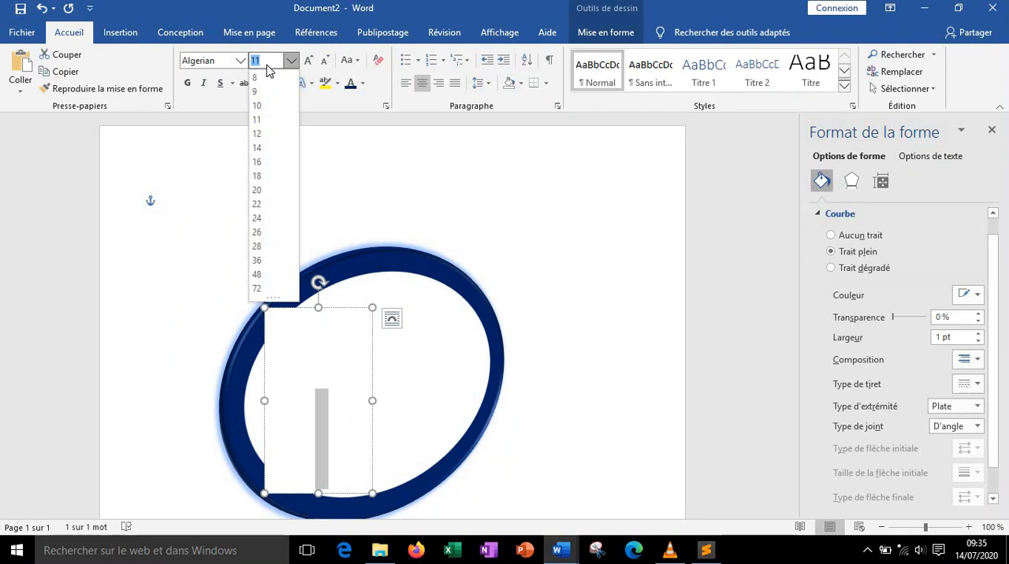
pyautogui.write('125')
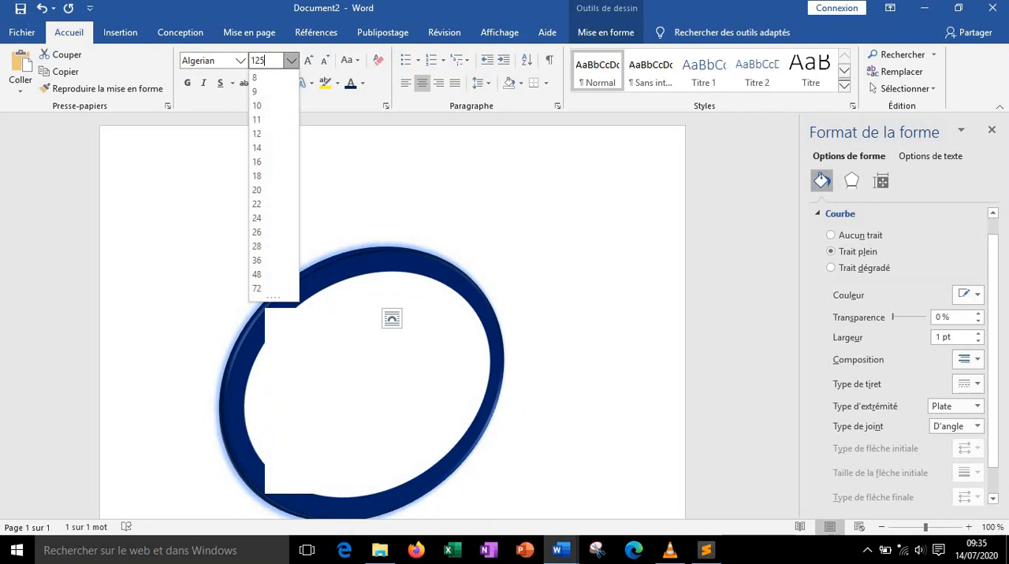
pyautogui.press('Return')
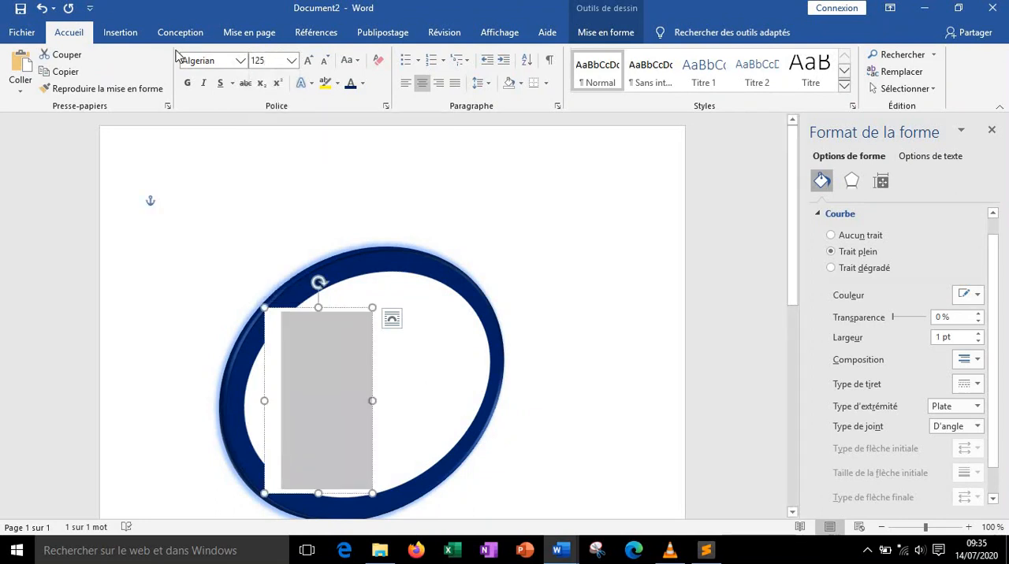
# Set the letter's font colour to dark blue
pyautogui.click(364, 84)
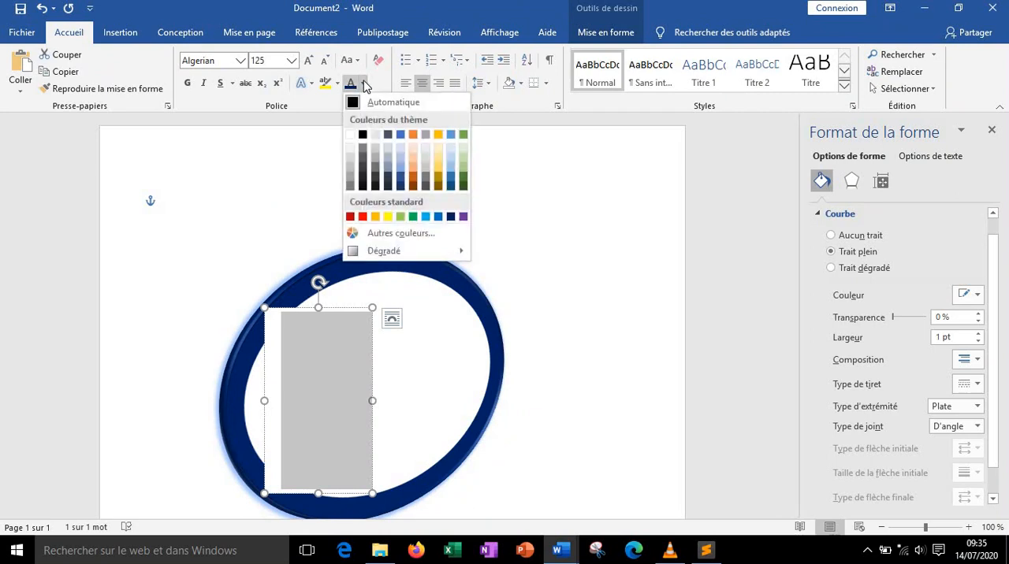
pyautogui.click(362, 137)
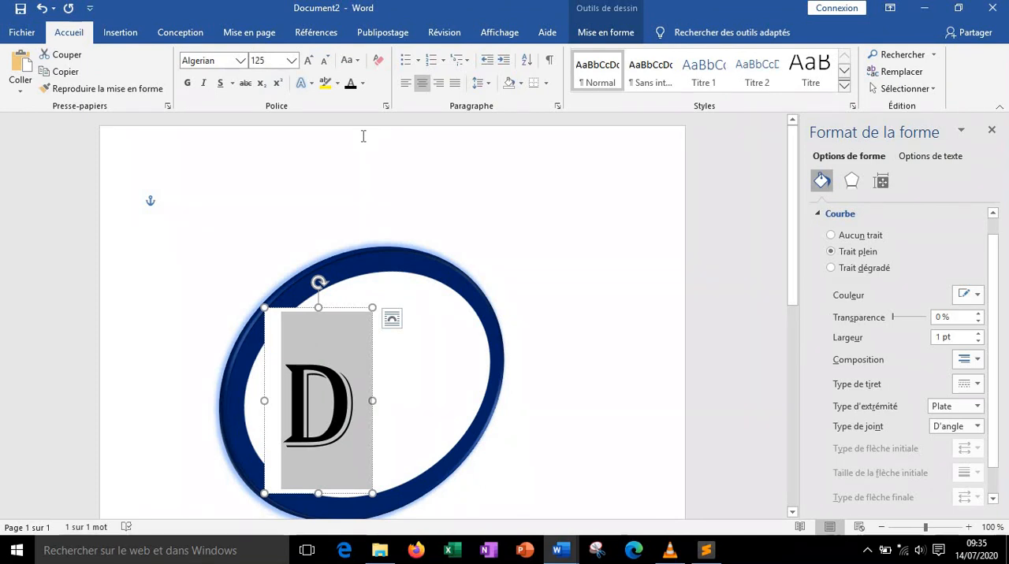
pyautogui.click(364, 83)
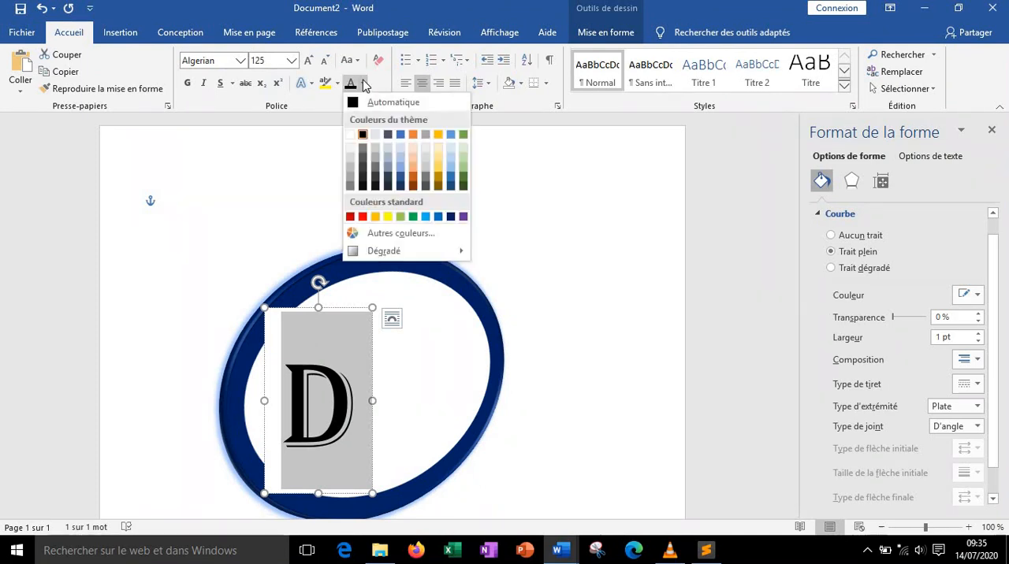
pyautogui.click(451, 217)
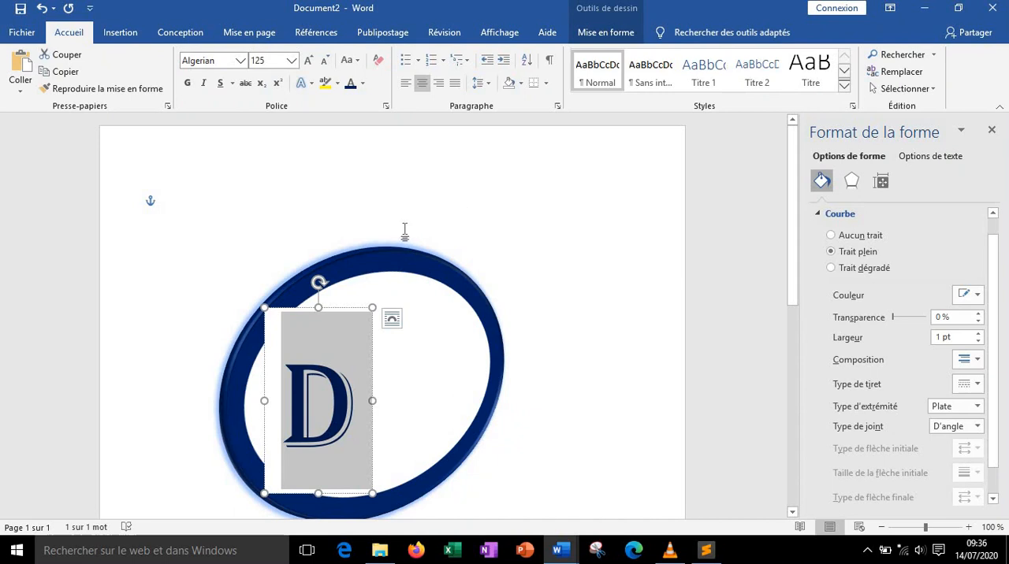
# Apply the 'Lumière : 5 points ; Vert, Couleur d'accentuation 6' glow text effect to the letter
pyautogui.click(613, 32)
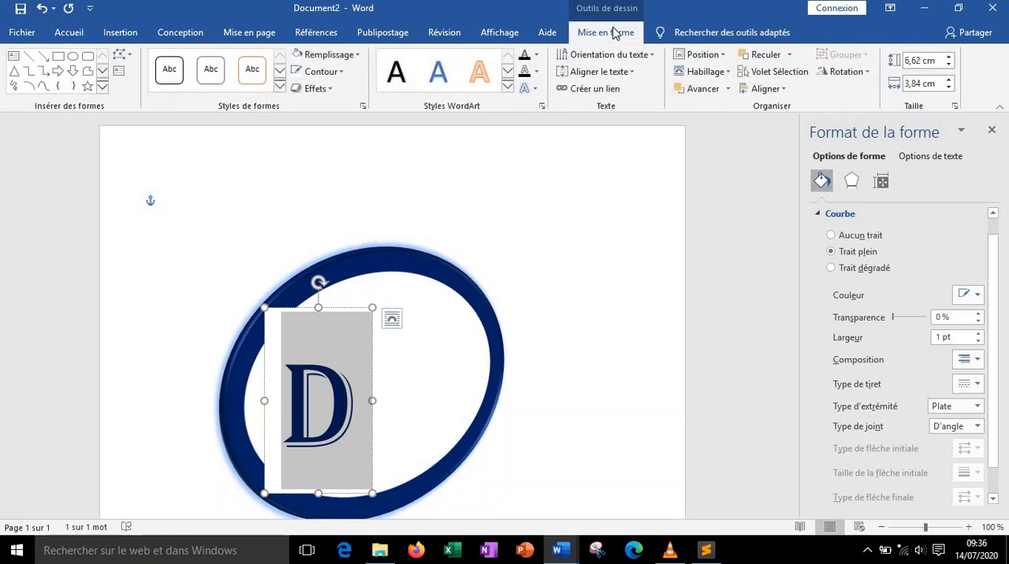
pyautogui.click(535, 92)
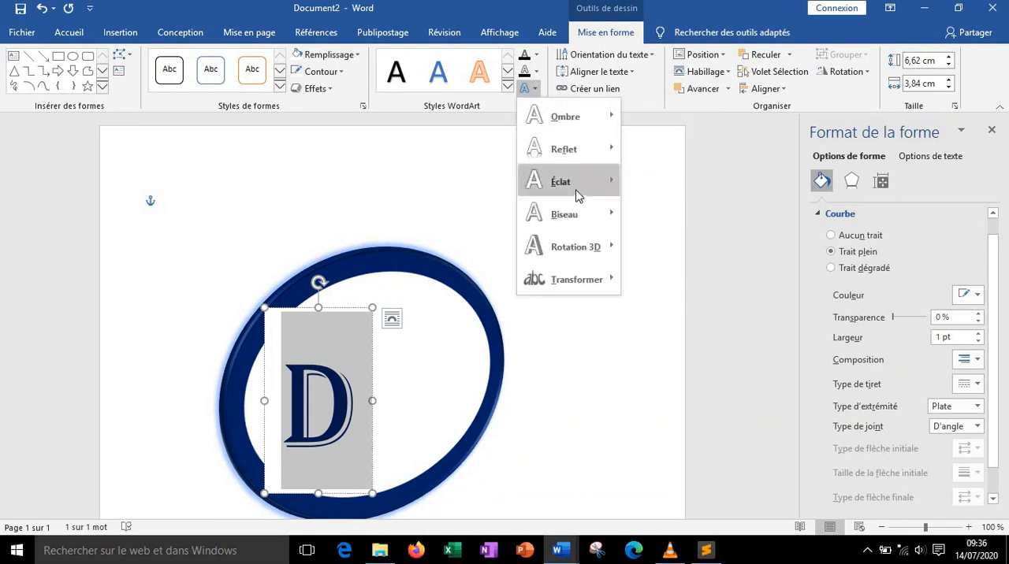
pyautogui.moveTo(578, 196)
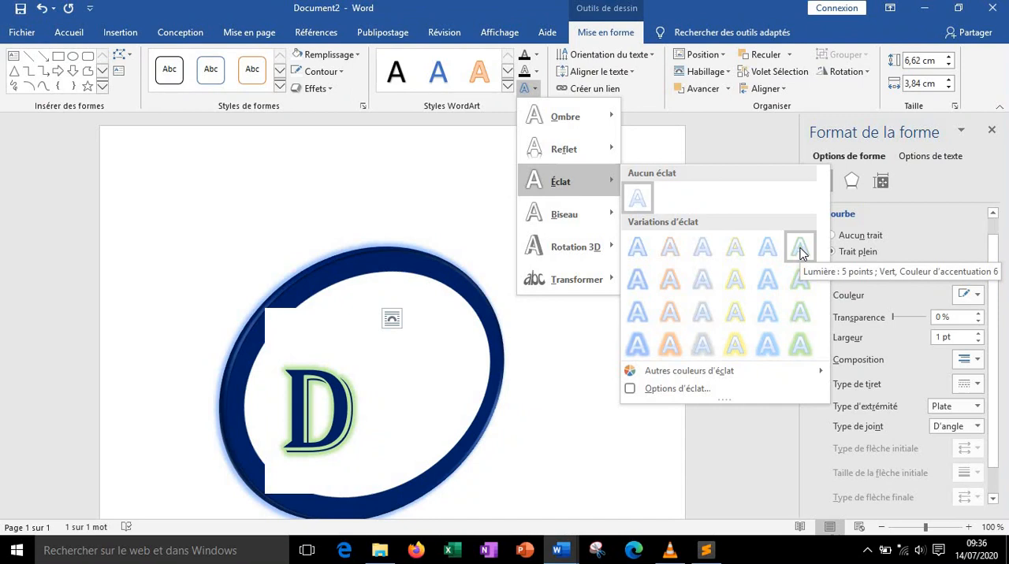
pyautogui.click(801, 251)
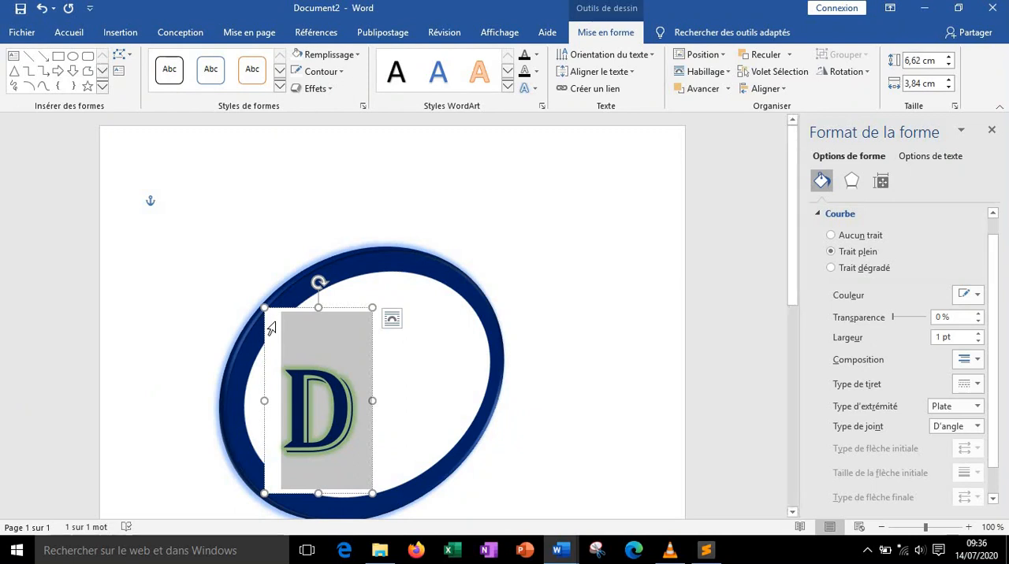
# Paste a copy of the lettered rectangle and move it to the right of the original
pyautogui.click(266, 362)
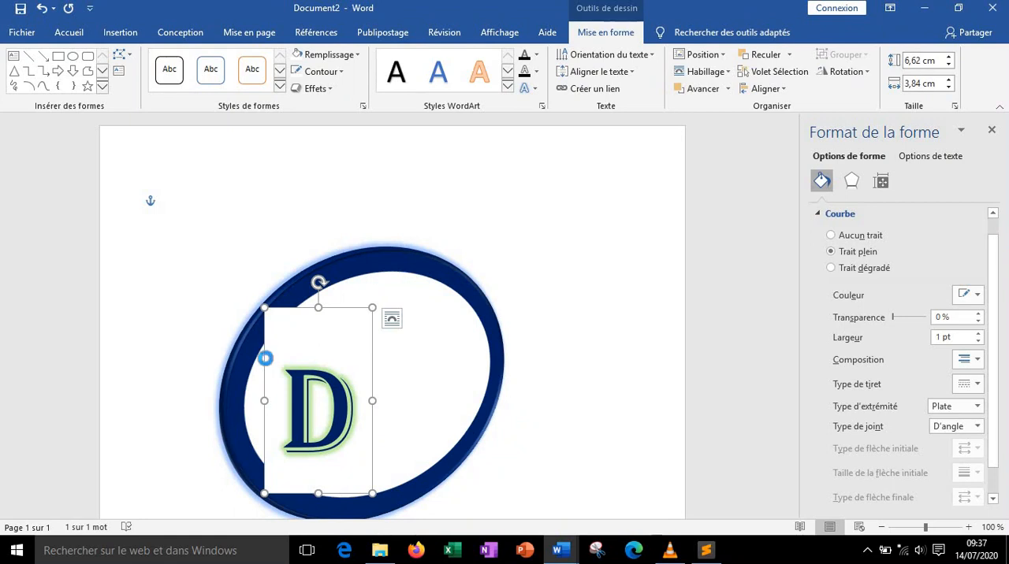
pyautogui.hotkey('ctrl', 'v')
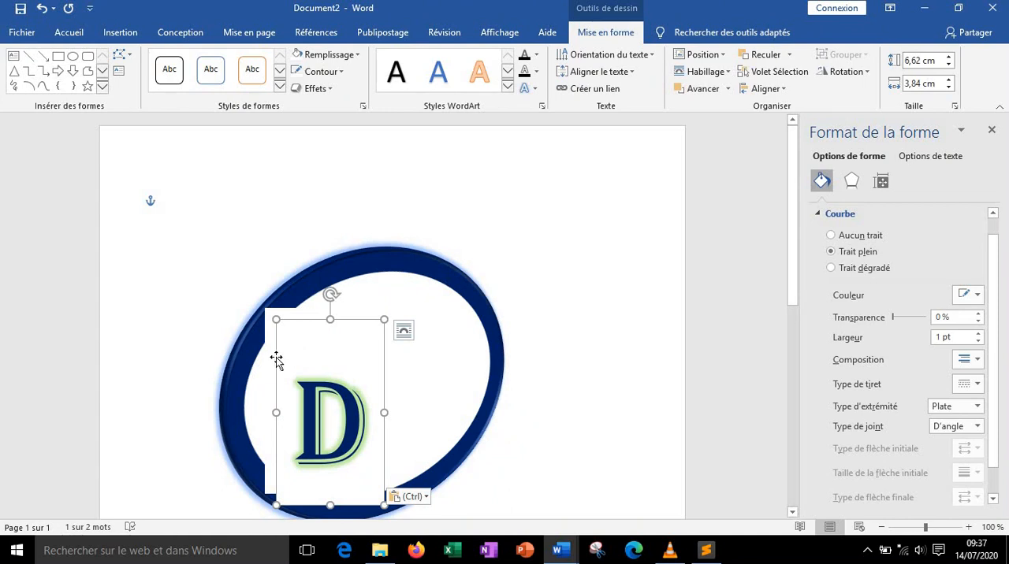
pyautogui.moveTo(276, 359); pyautogui.dragTo(357, 318)
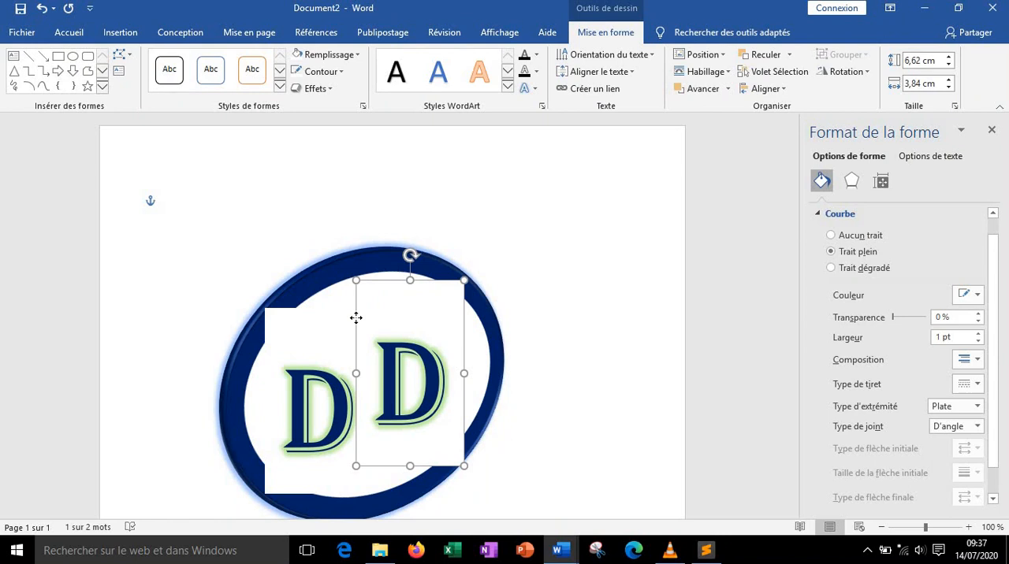
pyautogui.moveTo(356, 318); pyautogui.dragTo(356, 317)
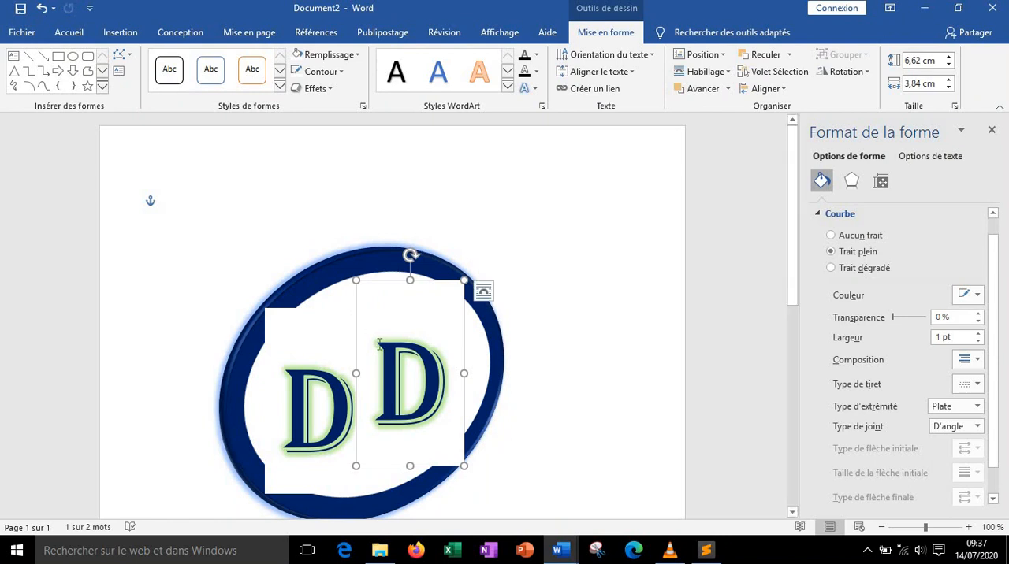
# Replace the copied rectangle's letter with S and deselect the shapes
pyautogui.click(377, 350)
pyautogui.doubleClick(426, 363)
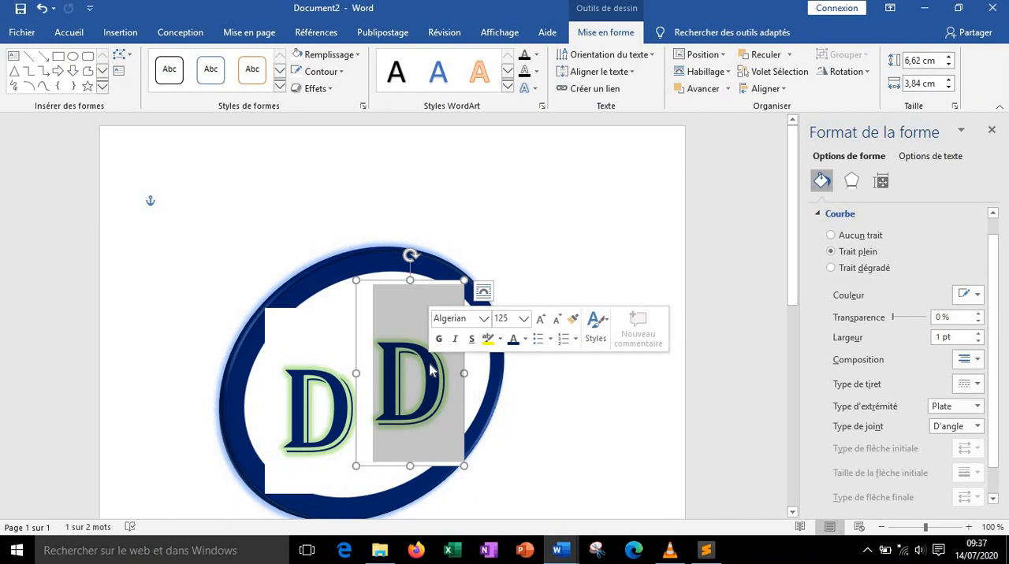
pyautogui.write('S')
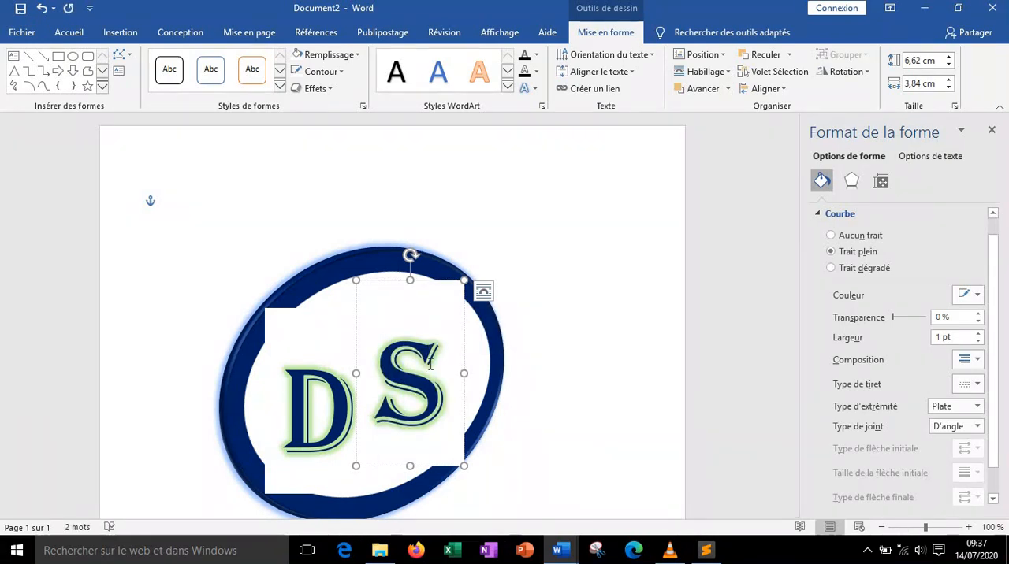
pyautogui.click(477, 362)
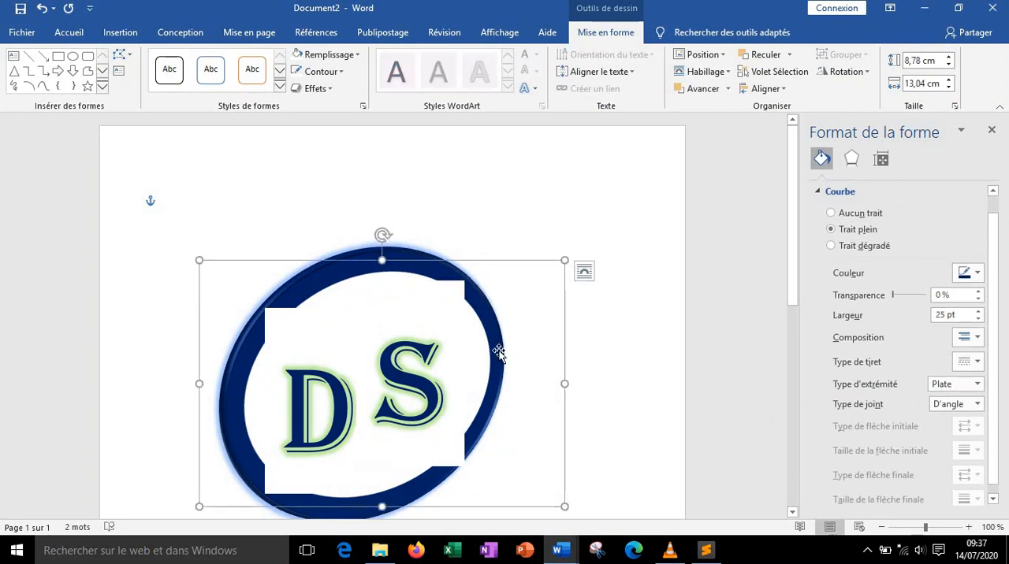
pyautogui.click(589, 333)
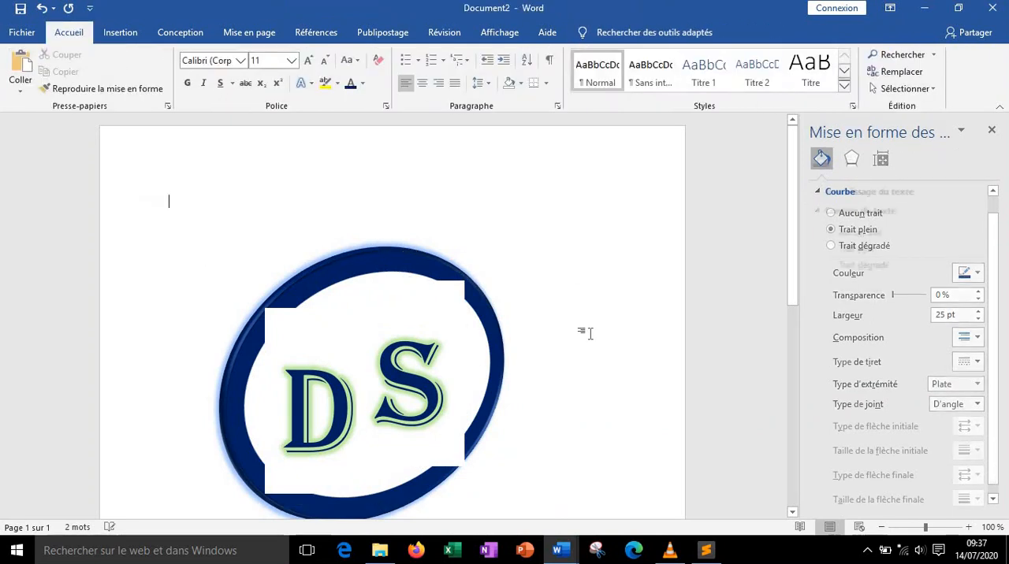